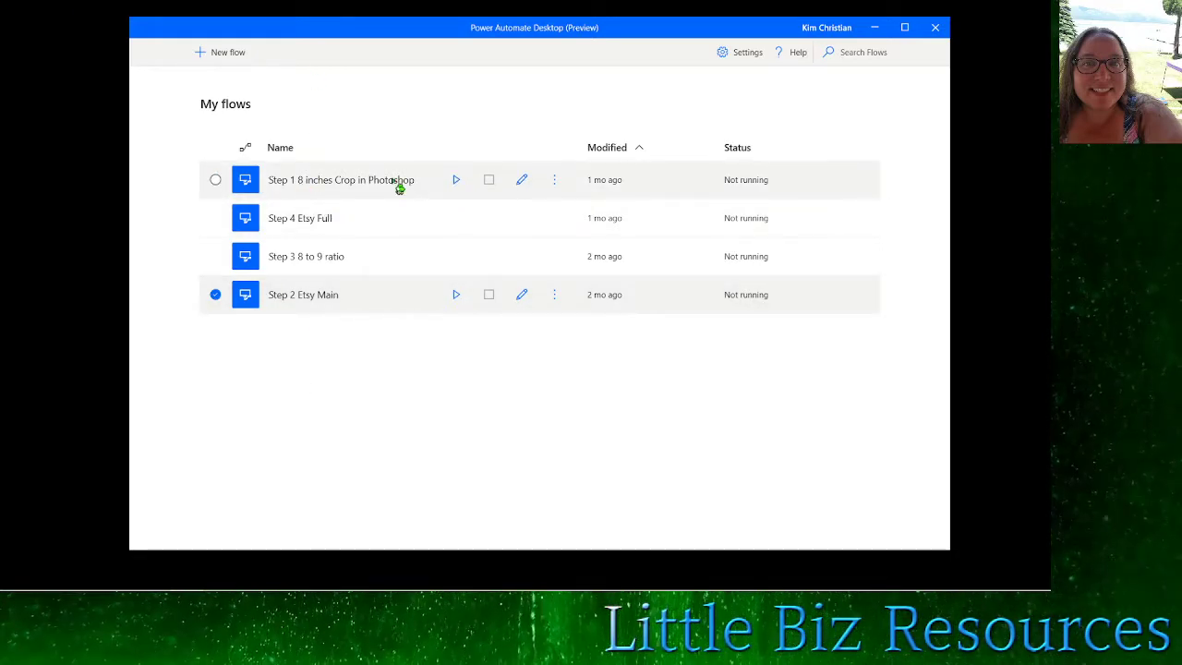
# Run the flow Step 1 8 inches Crop in Photoshop and crop the blue mini pumpkins scan to 8 x 8 in at 150 px/in
pyautogui.click(456, 181)
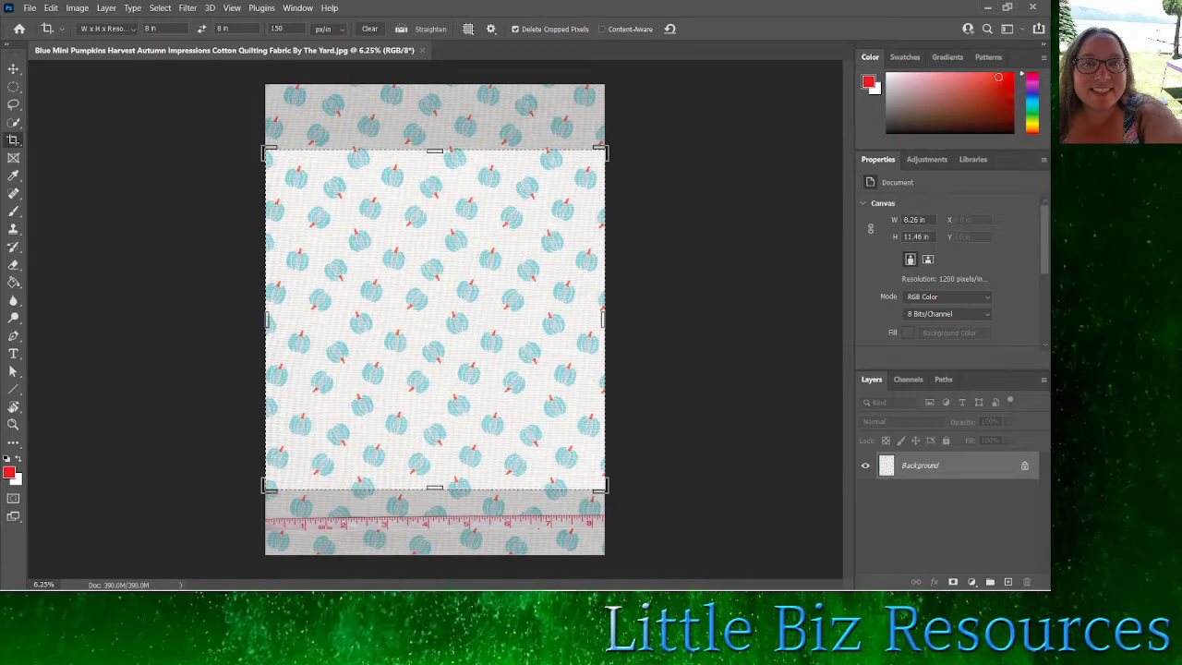
pyautogui.press('Return')
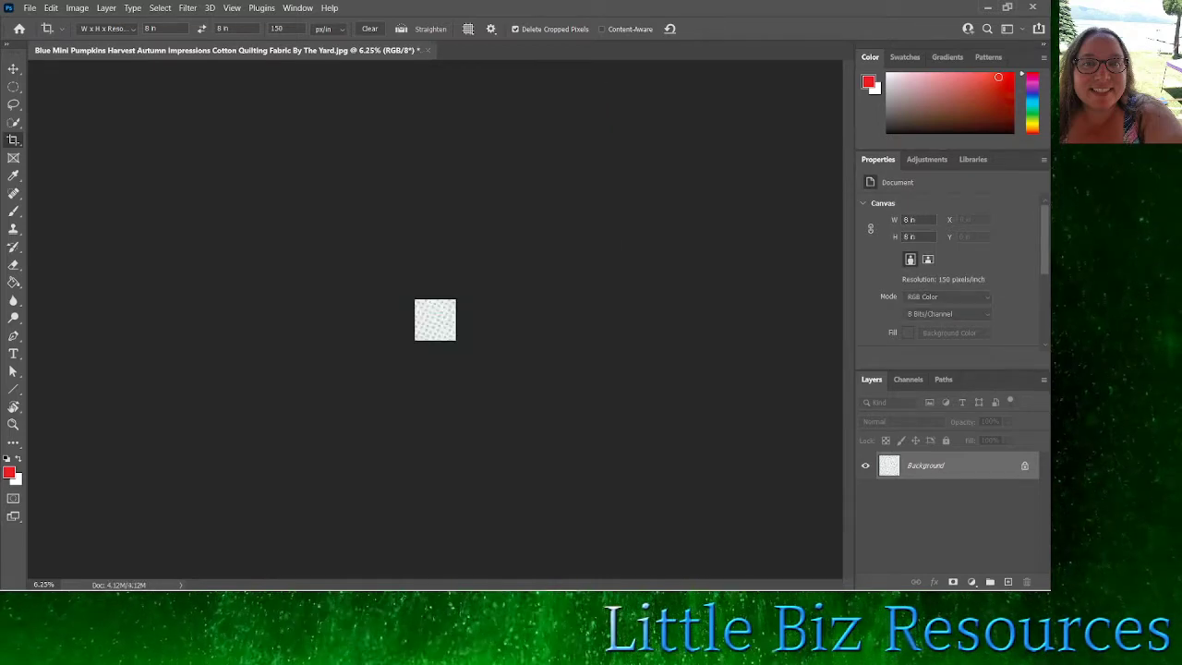
# Save the cropped pumpkins image as a new file with 8inch added to the end of its name, and close it
pyautogui.hotkey('ctrl', 'shift', 's')
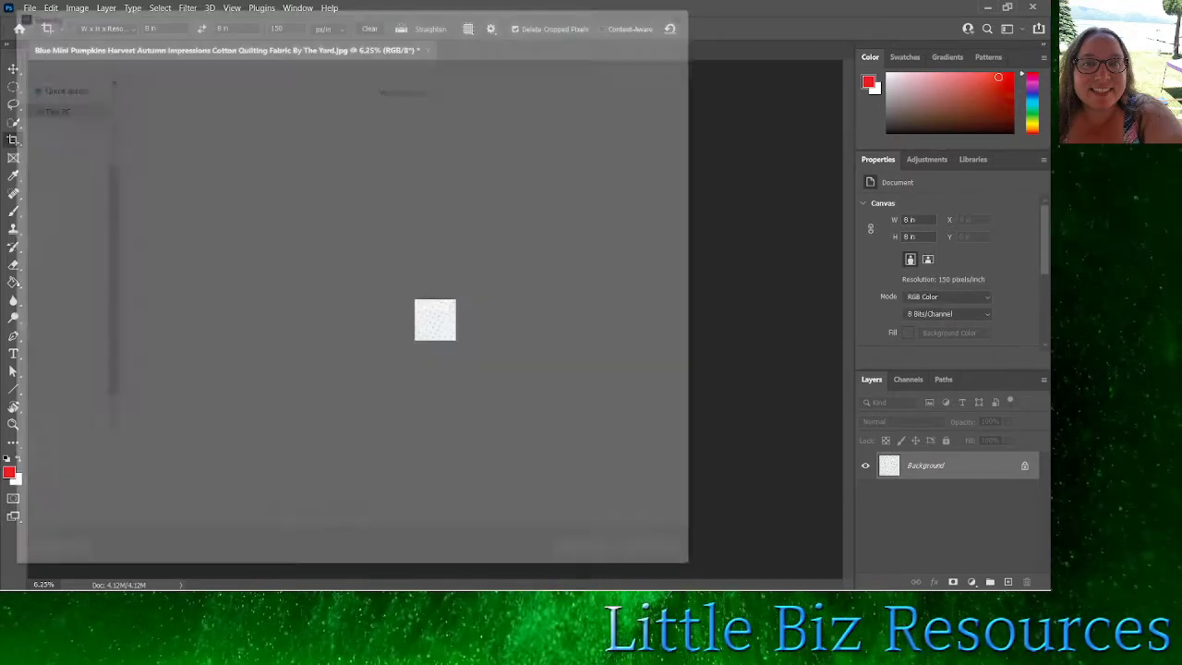
pyautogui.press('End')
pyautogui.write('8inc')
pyautogui.press('Escape')
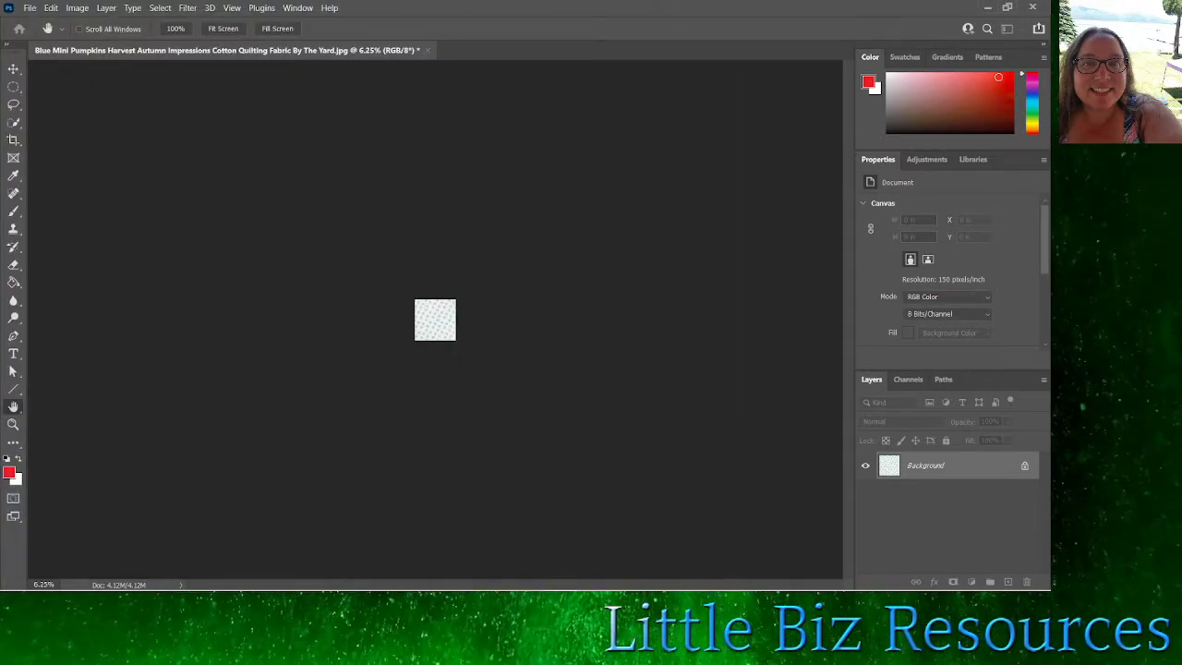
pyautogui.press('c')
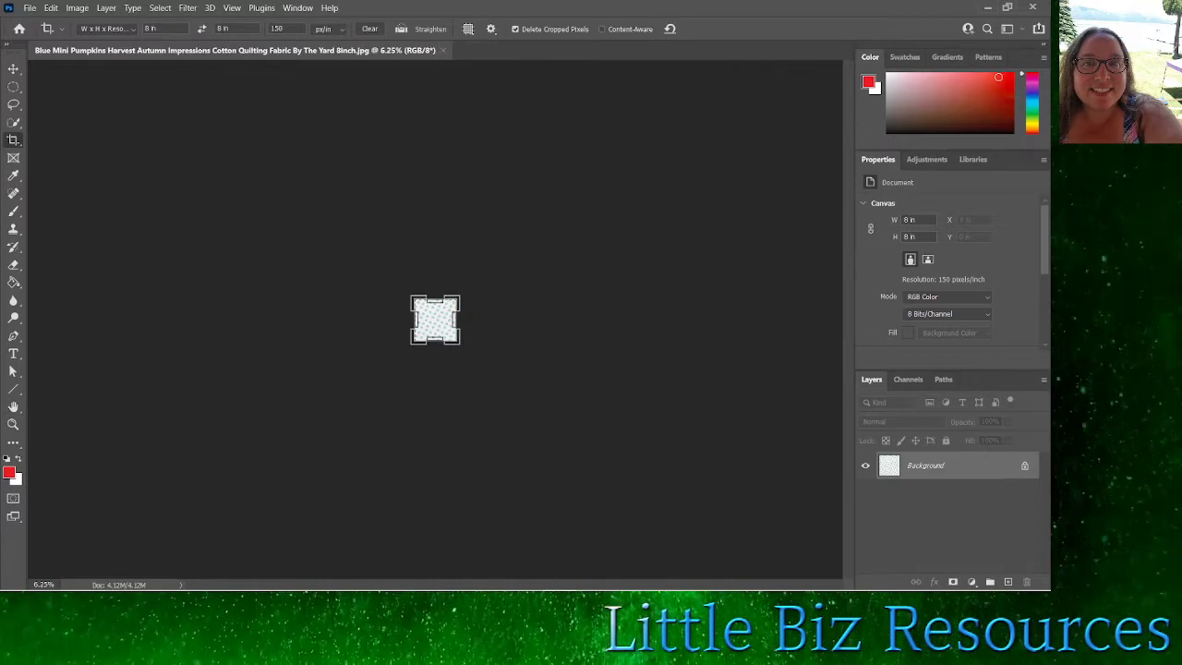
pyautogui.hotkey('ctrl', 'w')
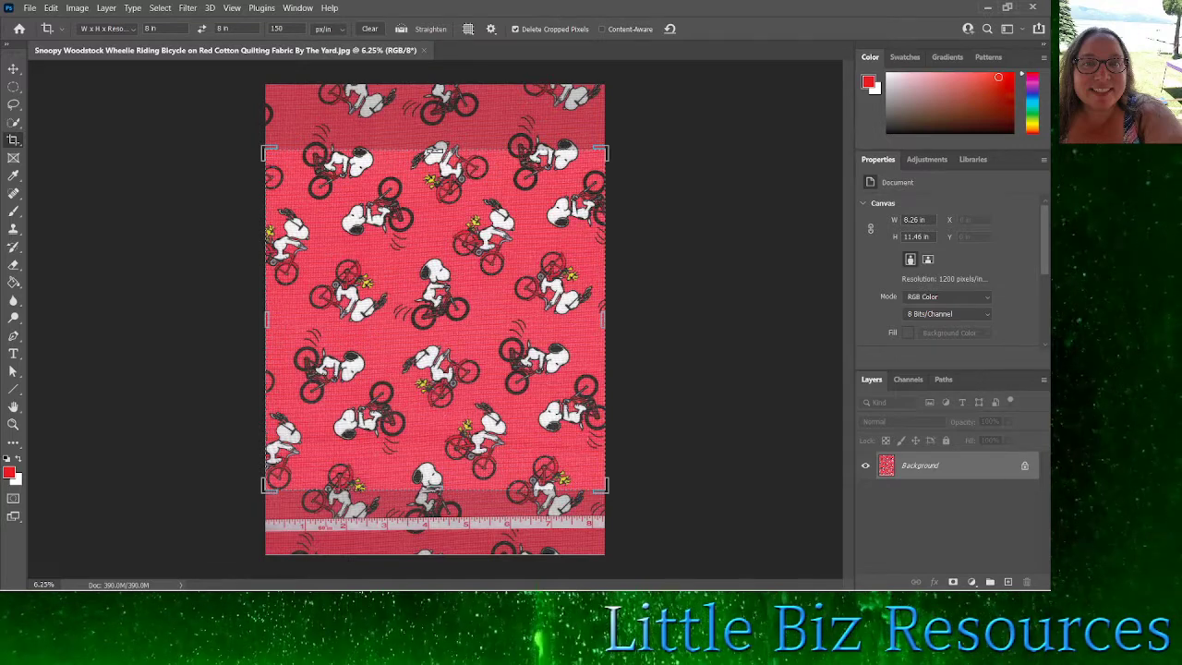
# Crop the red Snoopy bicycle scan to 8 x 8 in at 150 px/in and save it as a separate file with the 8inch suffix
pyautogui.press('Return')
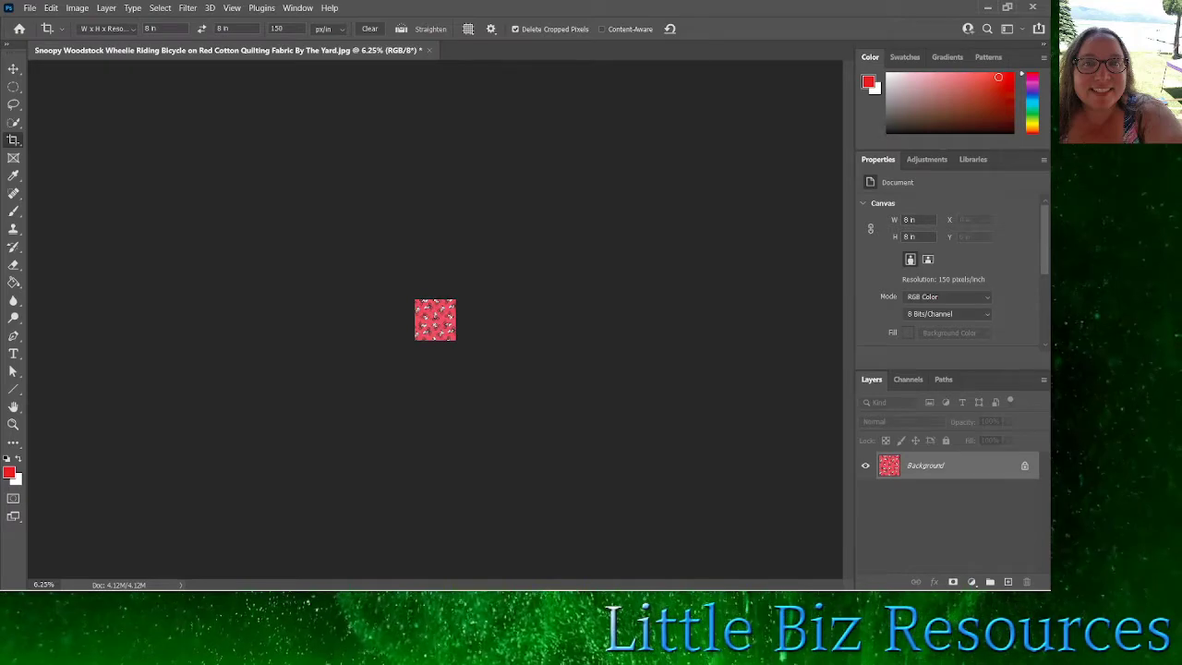
pyautogui.hotkey('ctrl', 'shift', 's')
pyautogui.press('Return')
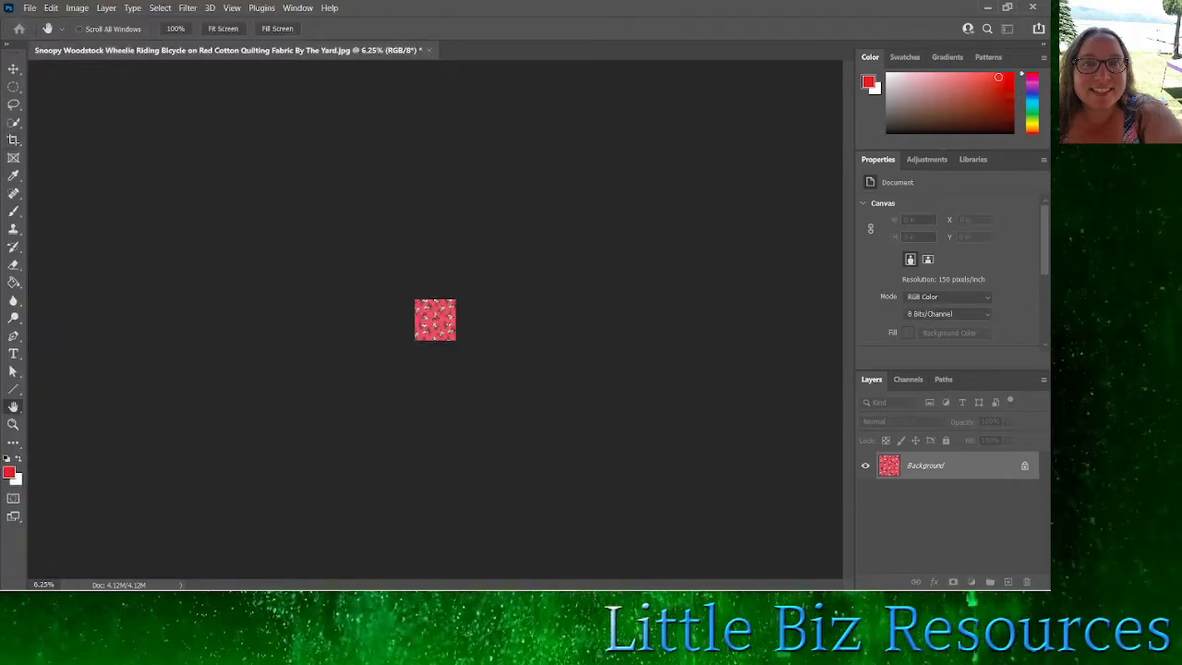
pyautogui.press('c')
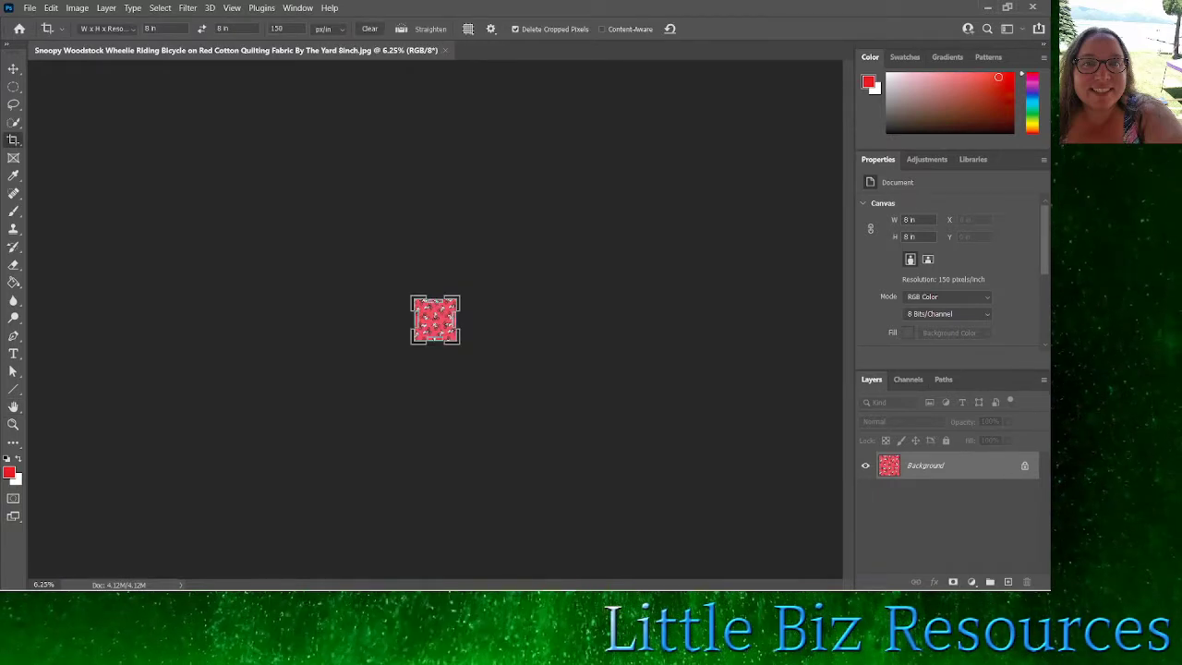
pyautogui.hotkey('ctrl', 'w')
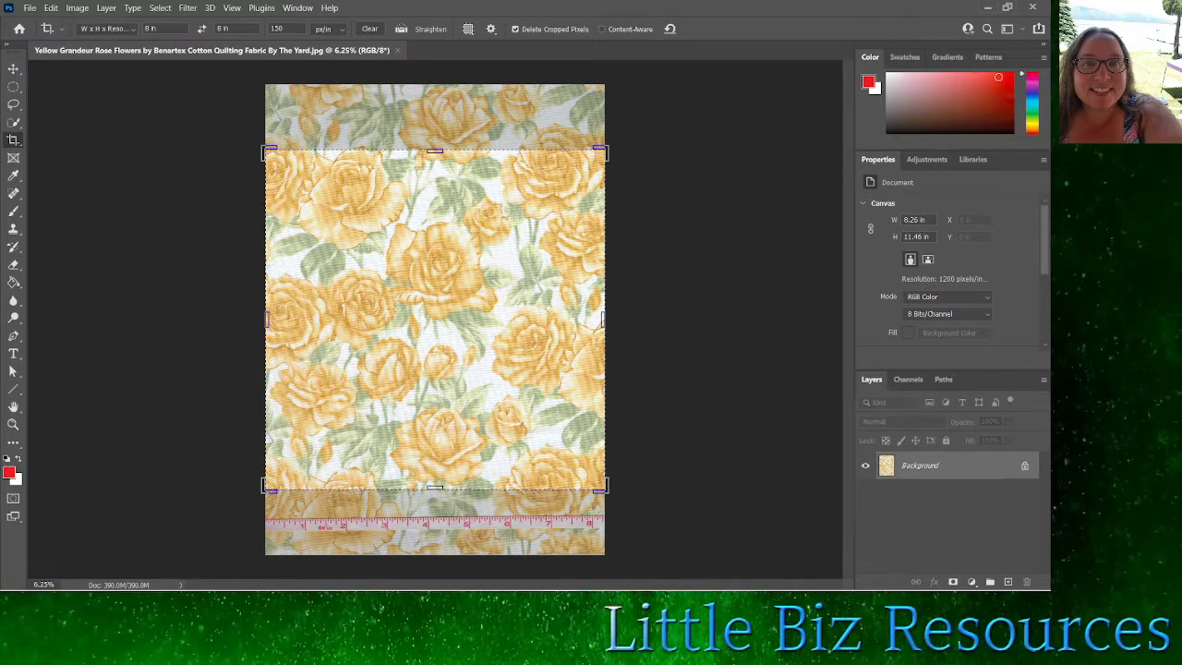
# Crop the yellow rose scan to 8 x 8 in at 150 px/in and save it as a separate file with the 8inch suffix
pyautogui.press('Return')
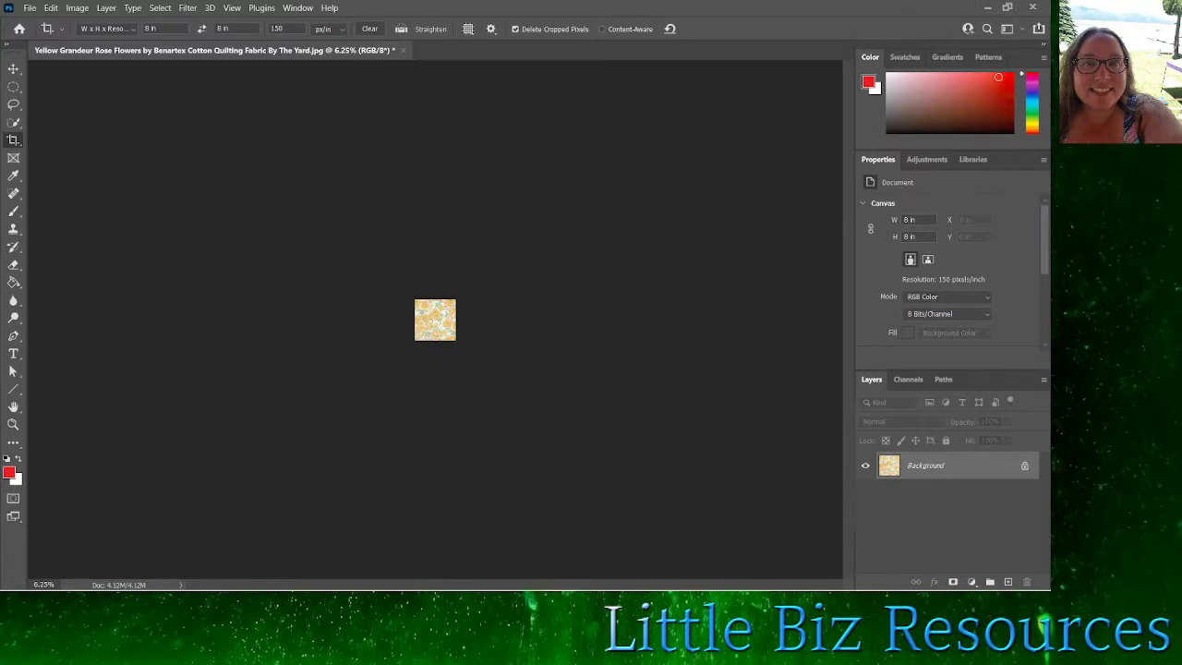
pyautogui.hotkey('ctrl', 'shift', 's')
pyautogui.press('Return')
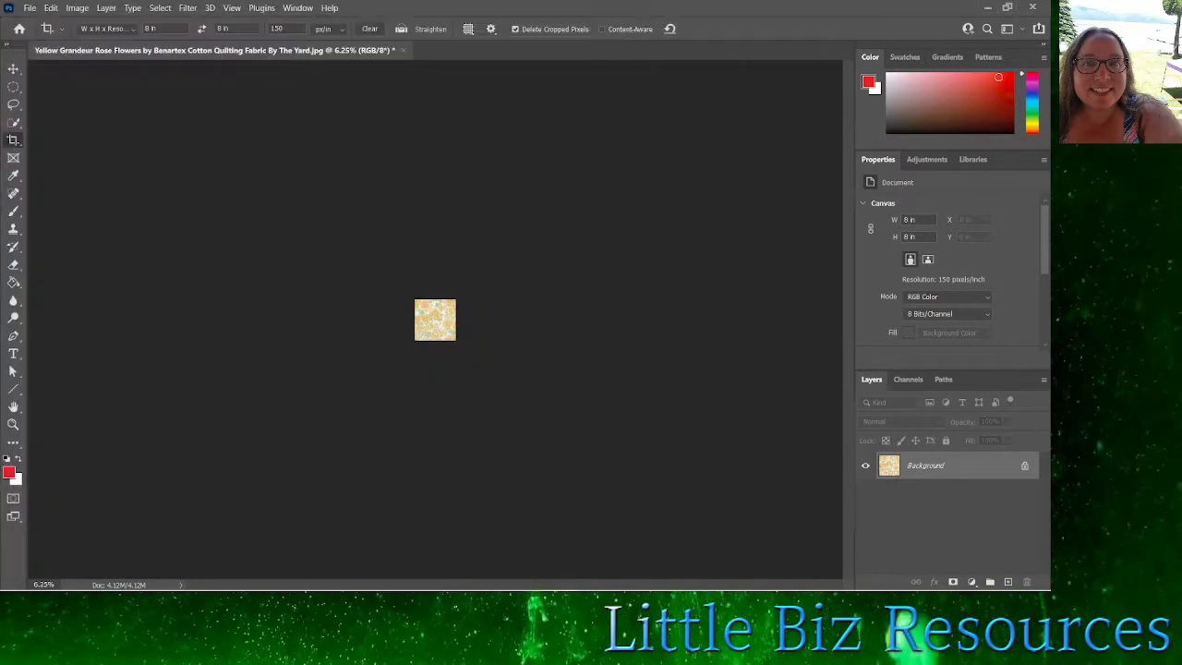
pyautogui.press('h')
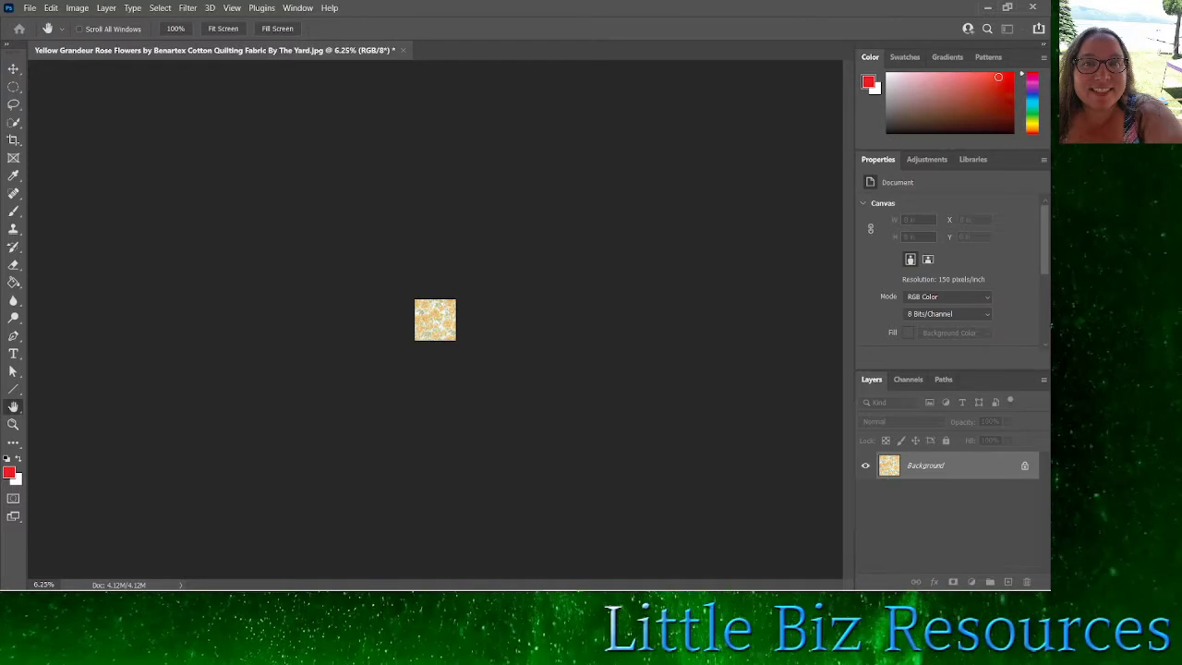
pyautogui.press('c')
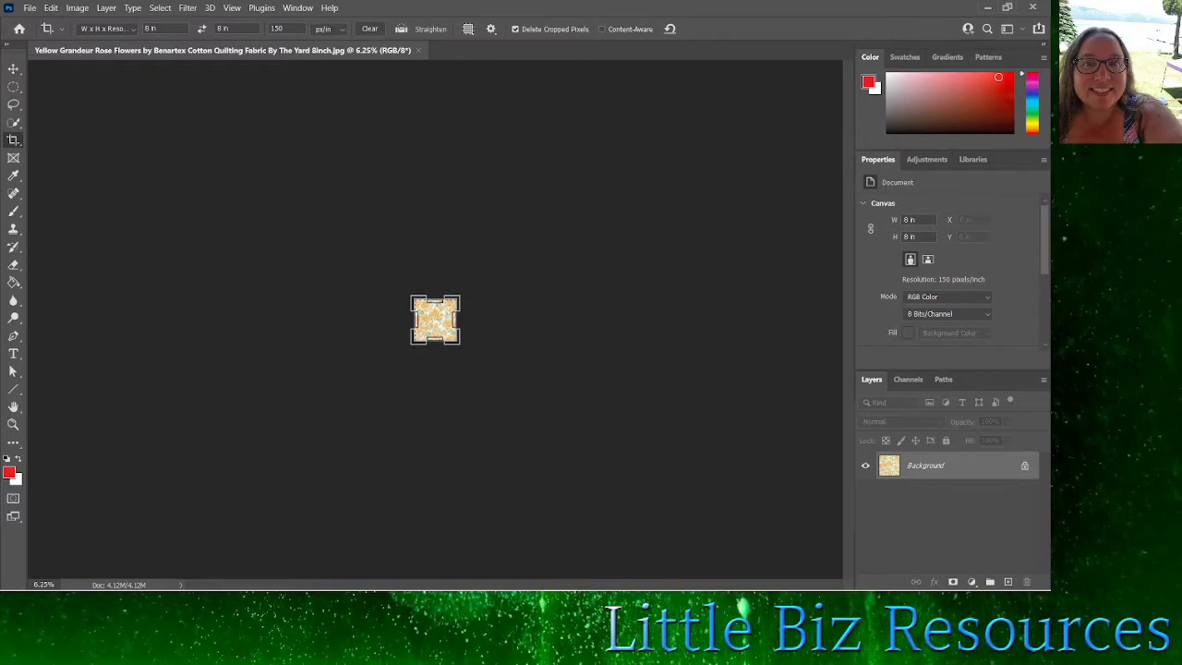
pyautogui.hotkey('ctrl', 'w')
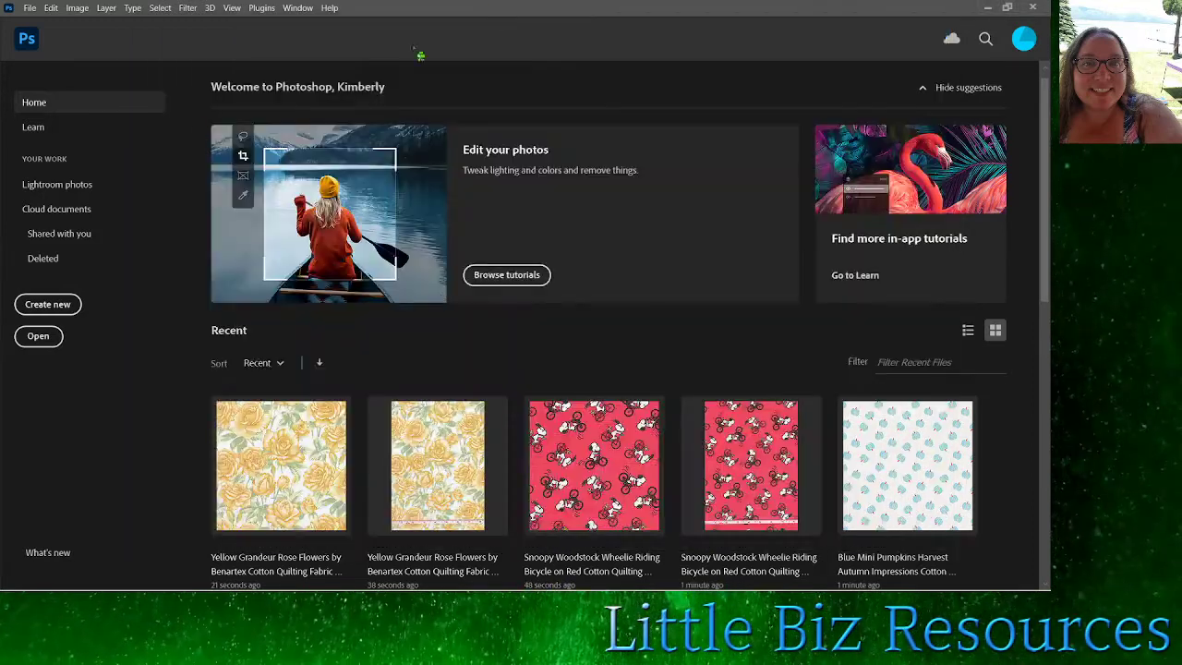
# Open the Blue Mini Pumpkins scan from the Original folder inside Full Scans
pyautogui.click(44, 340)
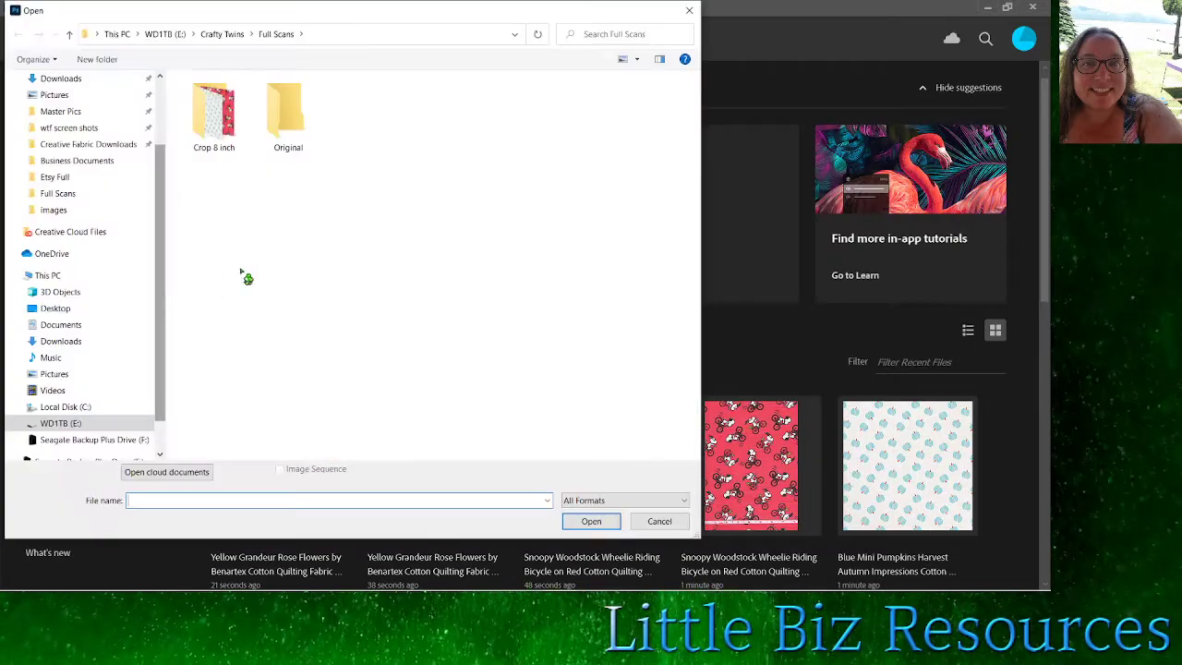
pyautogui.doubleClick(286, 111)
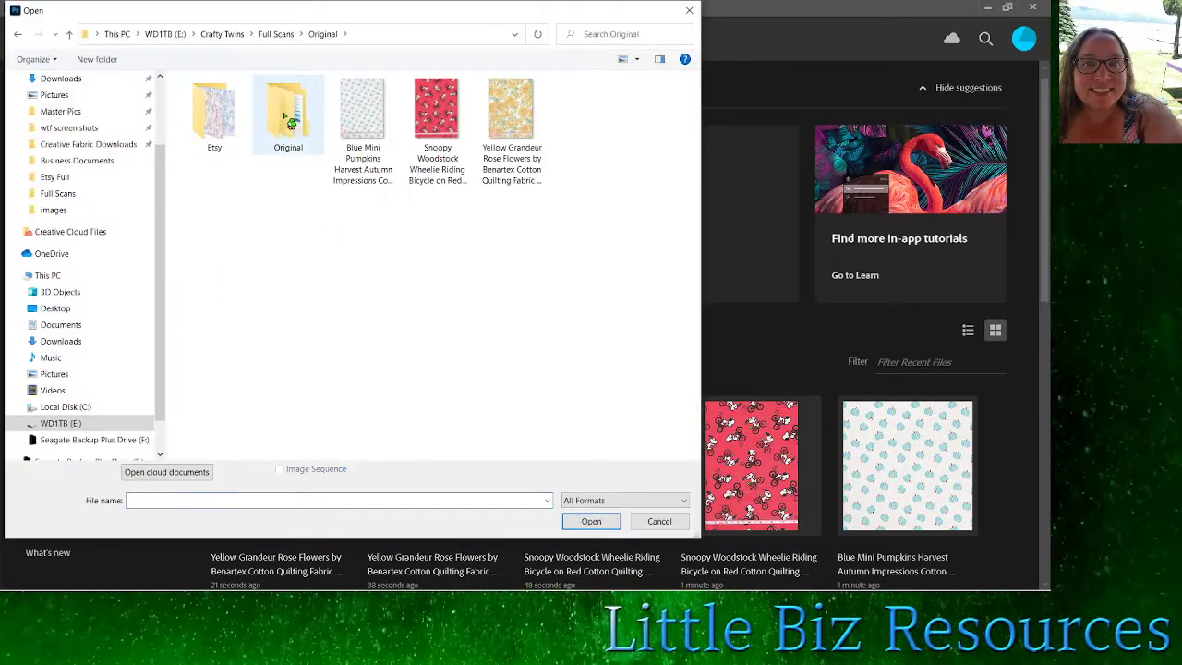
pyautogui.doubleClick(352, 123)
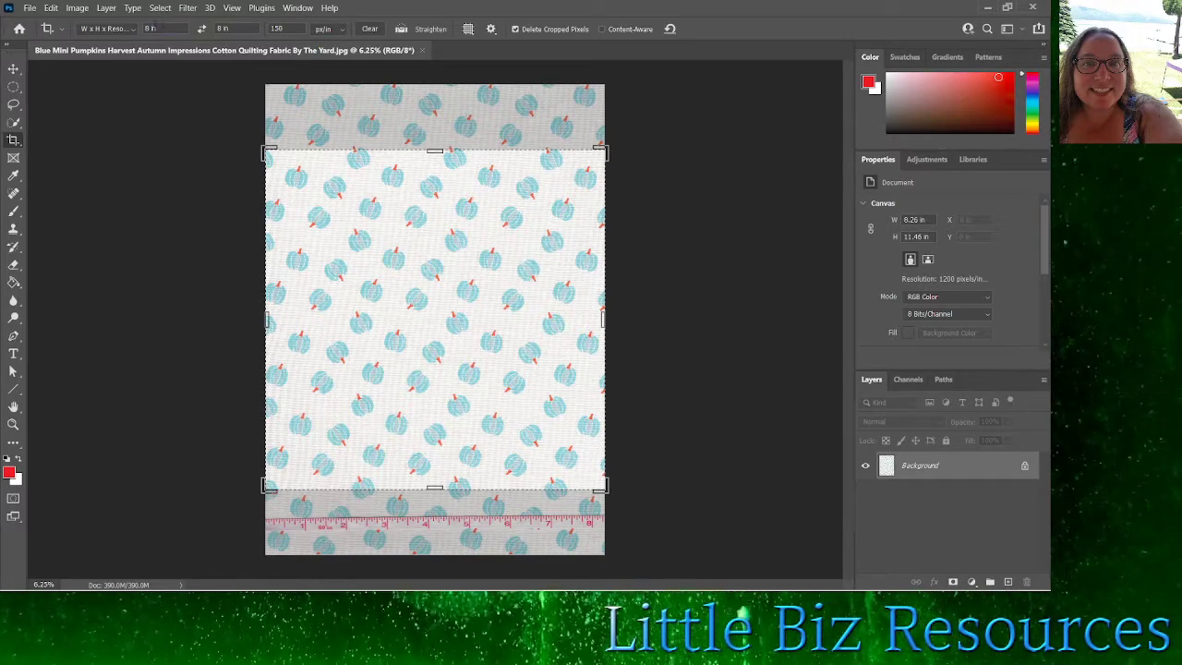
# Set the Crop tool's size to 3000 px wide by 2400 px high with a resolution of 72 px/in
pyautogui.click(152, 29)
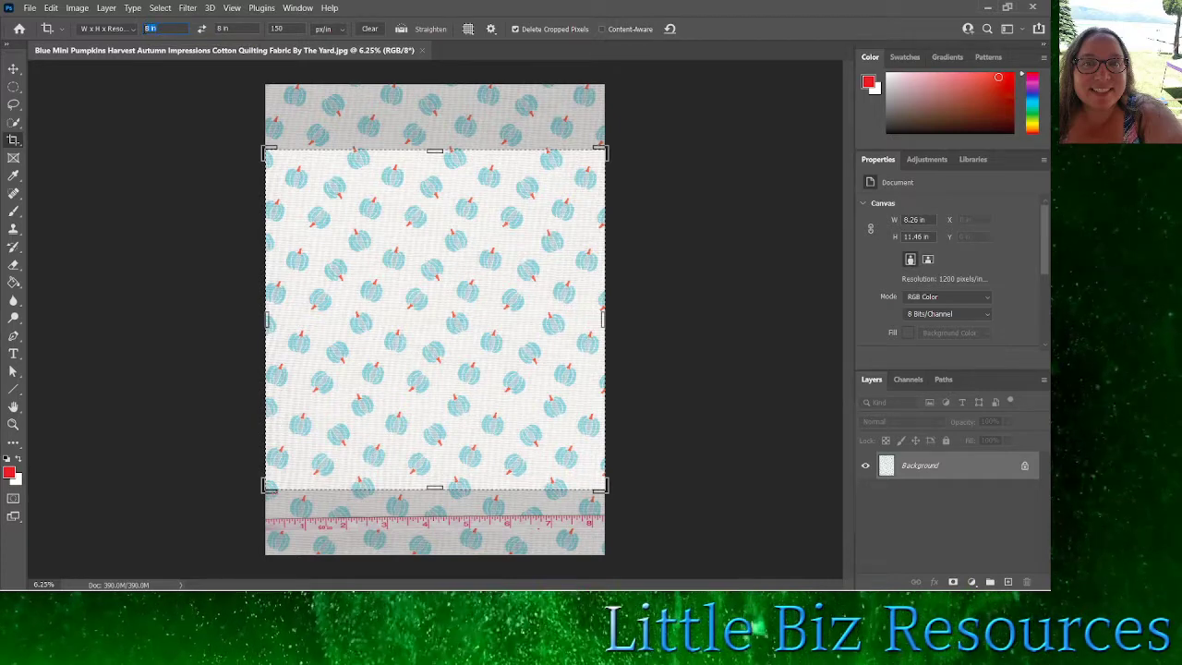
pyautogui.write('3000')
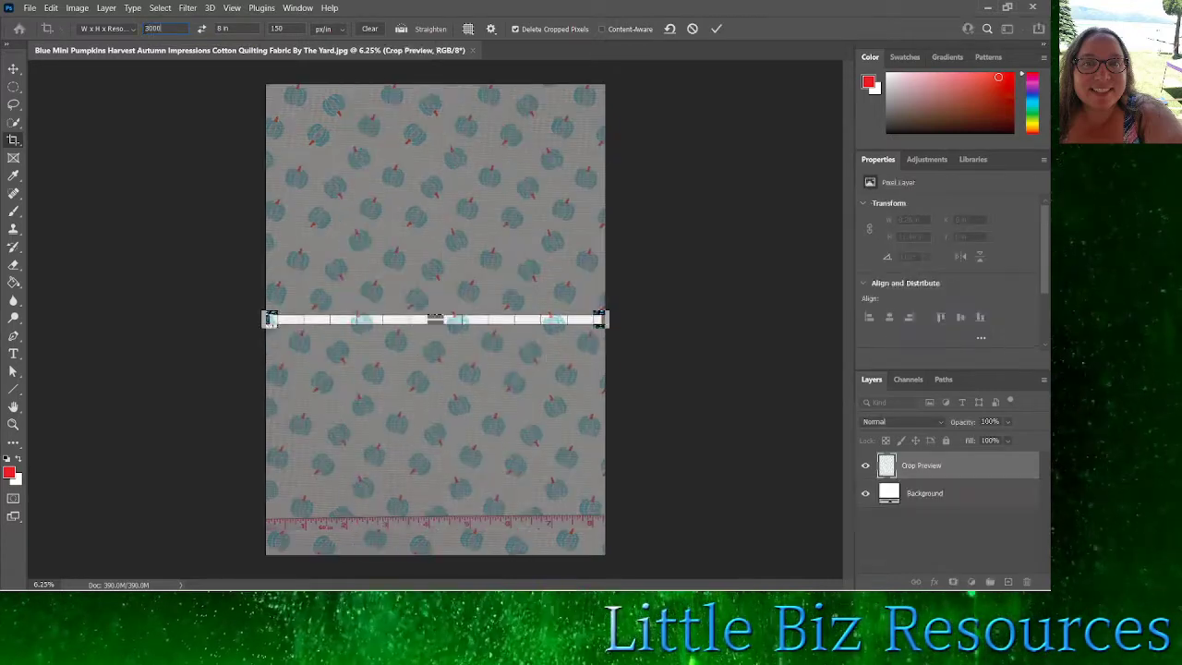
pyautogui.write('px')
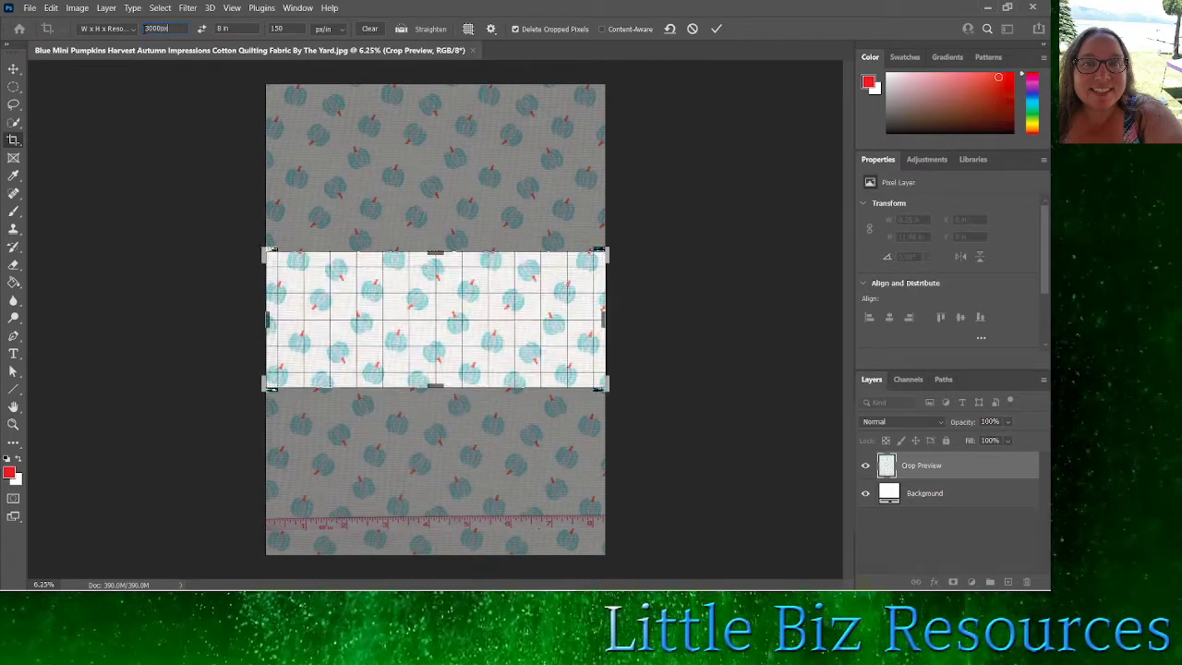
pyautogui.press('Tab')
pyautogui.write('2400')
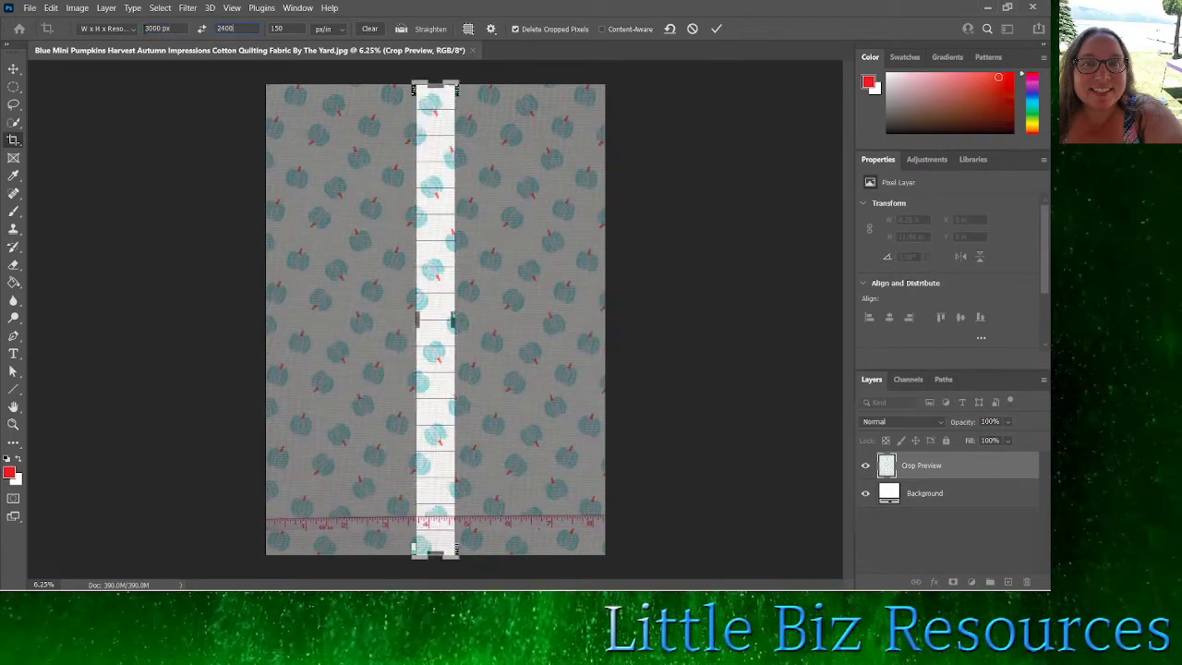
pyautogui.write('px')
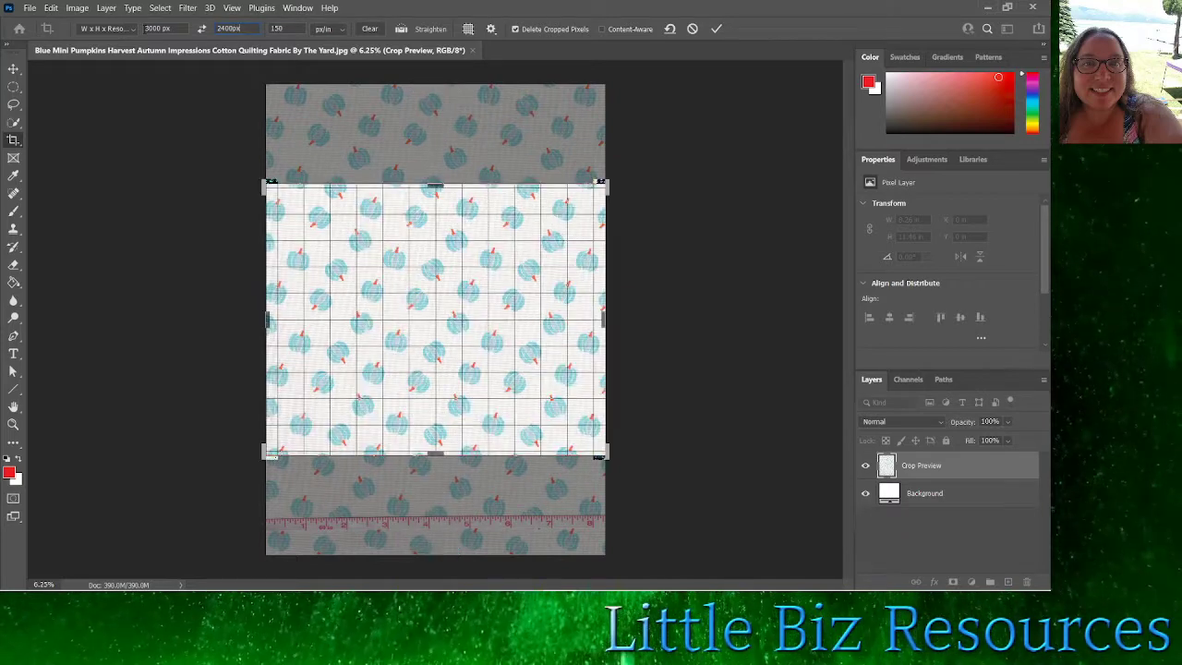
pyautogui.press('Tab')
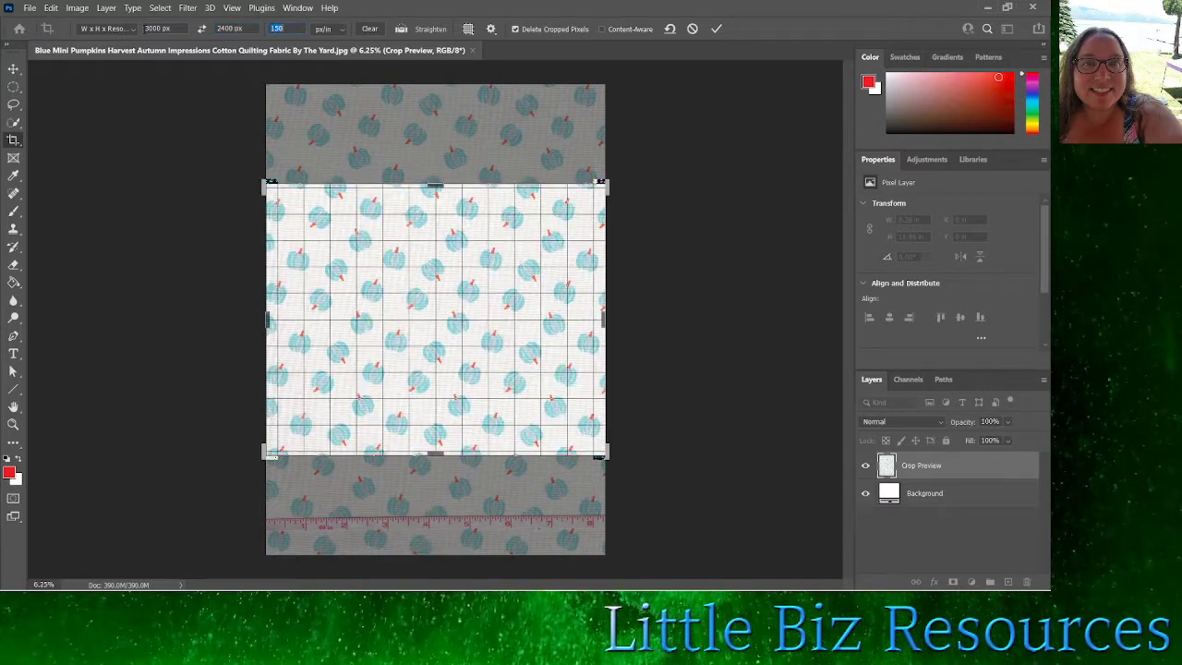
pyautogui.write('72')
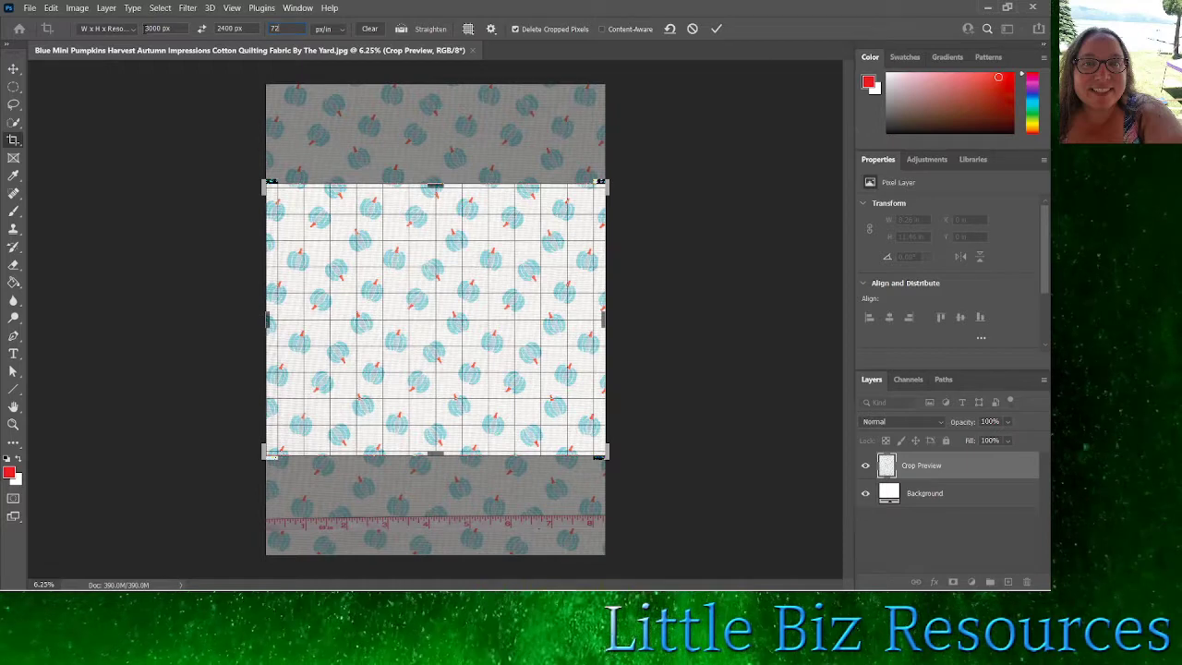
# Apply the 3000 x 2400 px crop to the pumpkins scan and close the document without saving
pyautogui.click(157, 29)
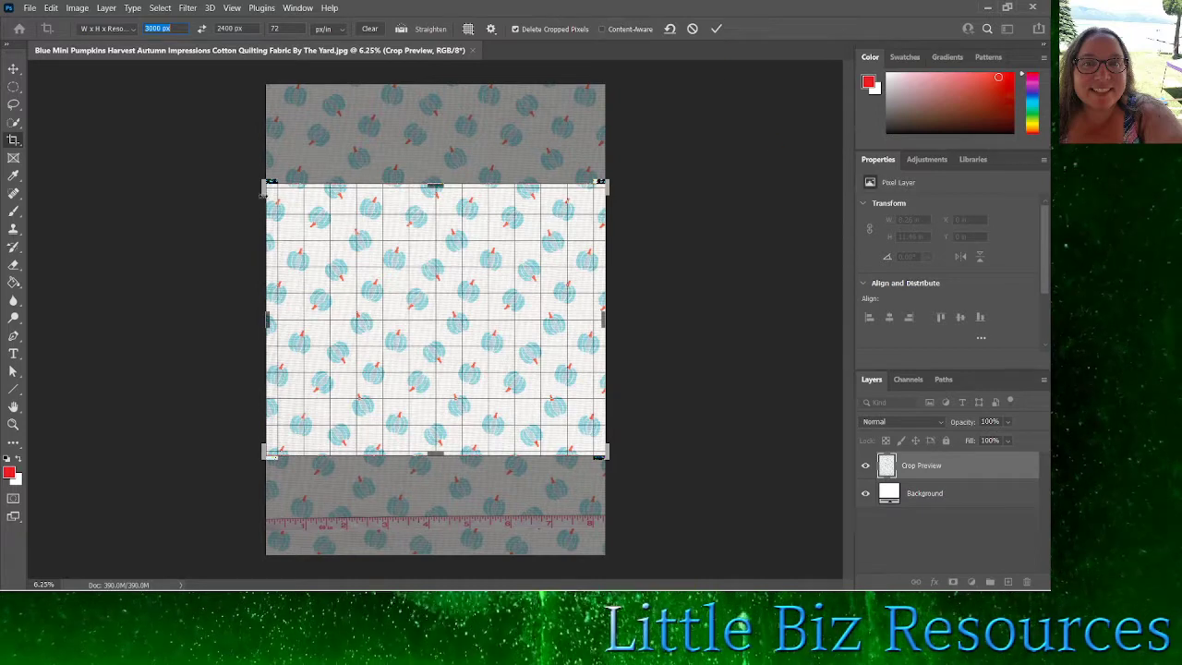
pyautogui.click(717, 30)
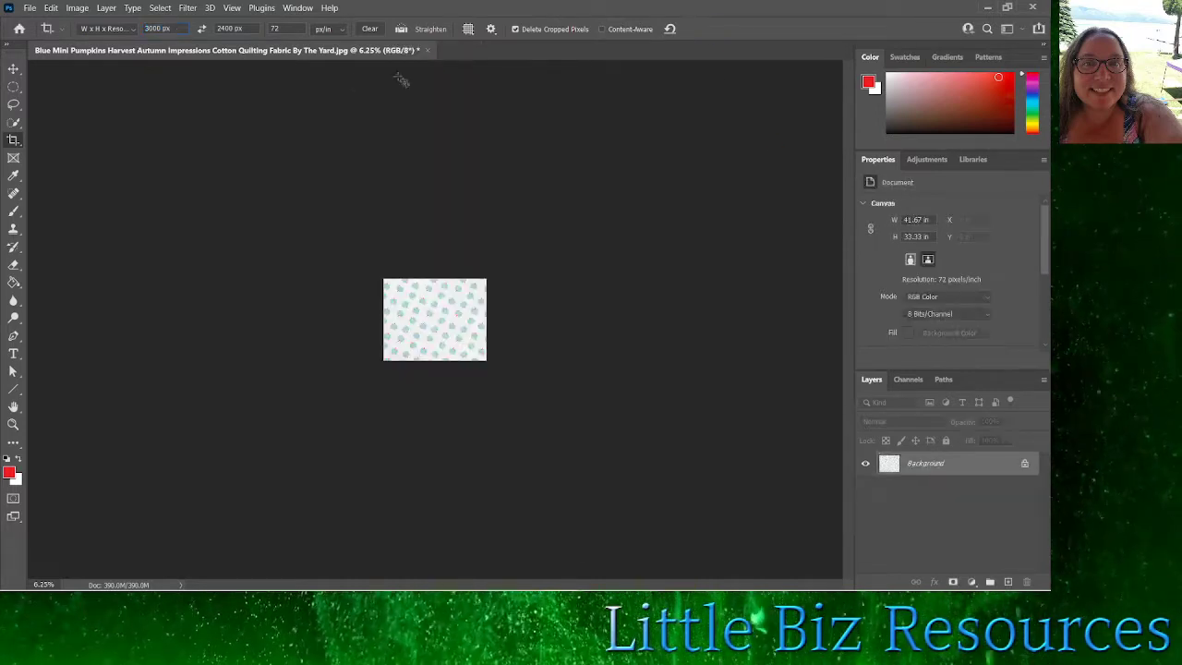
pyautogui.click(429, 50)
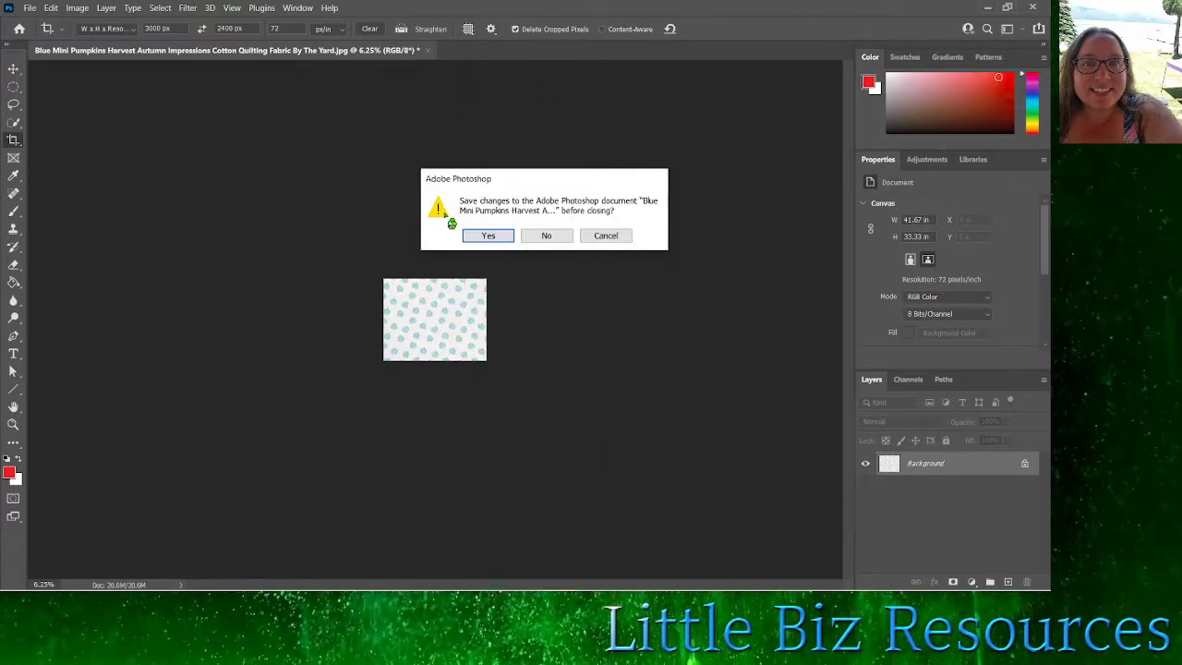
pyautogui.click(551, 238)
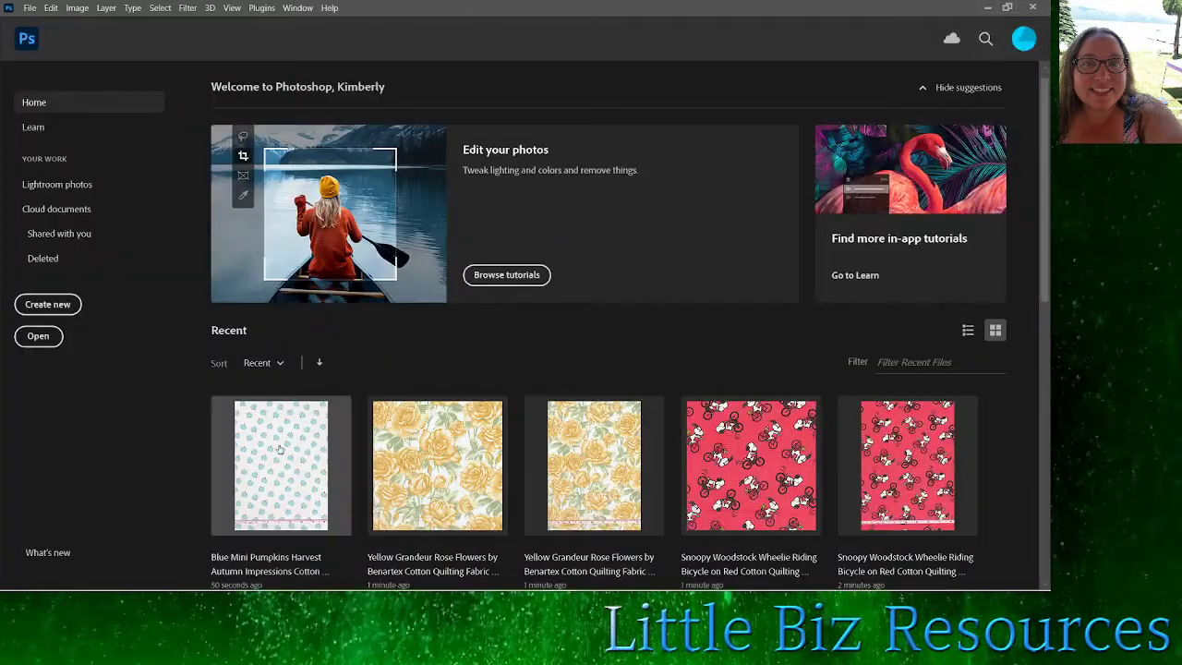
# Reopen the recent pumpkins scan, switch to the Move tool, and close the document without saving the crop
pyautogui.click(339, 430)
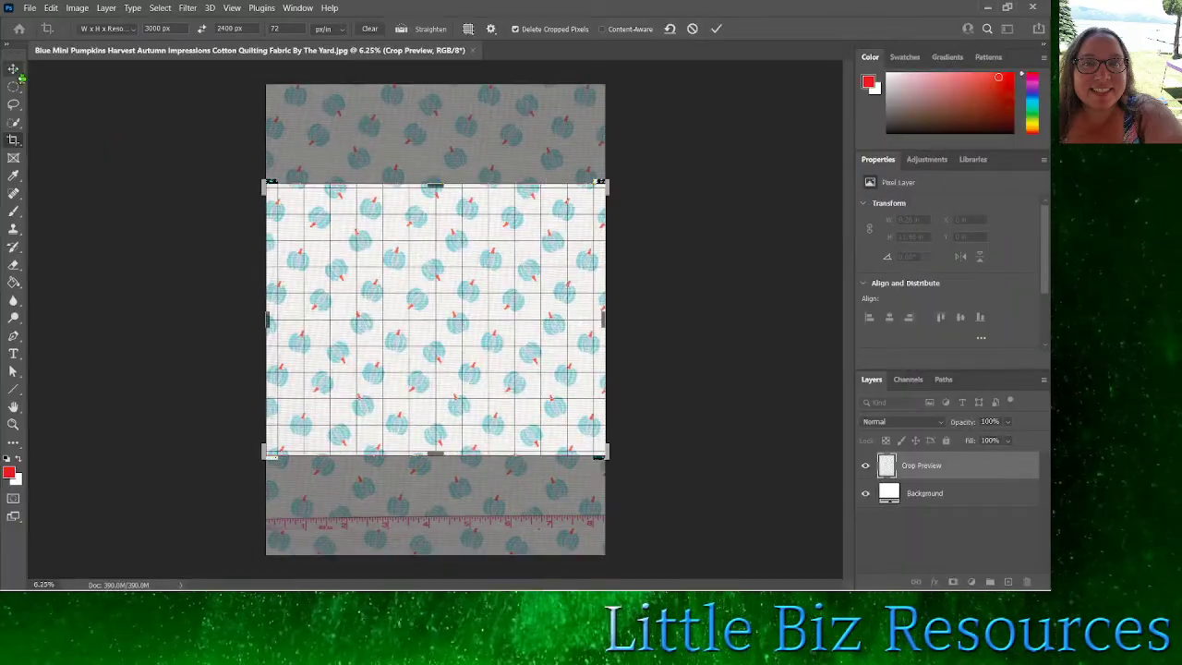
pyautogui.click(13, 68)
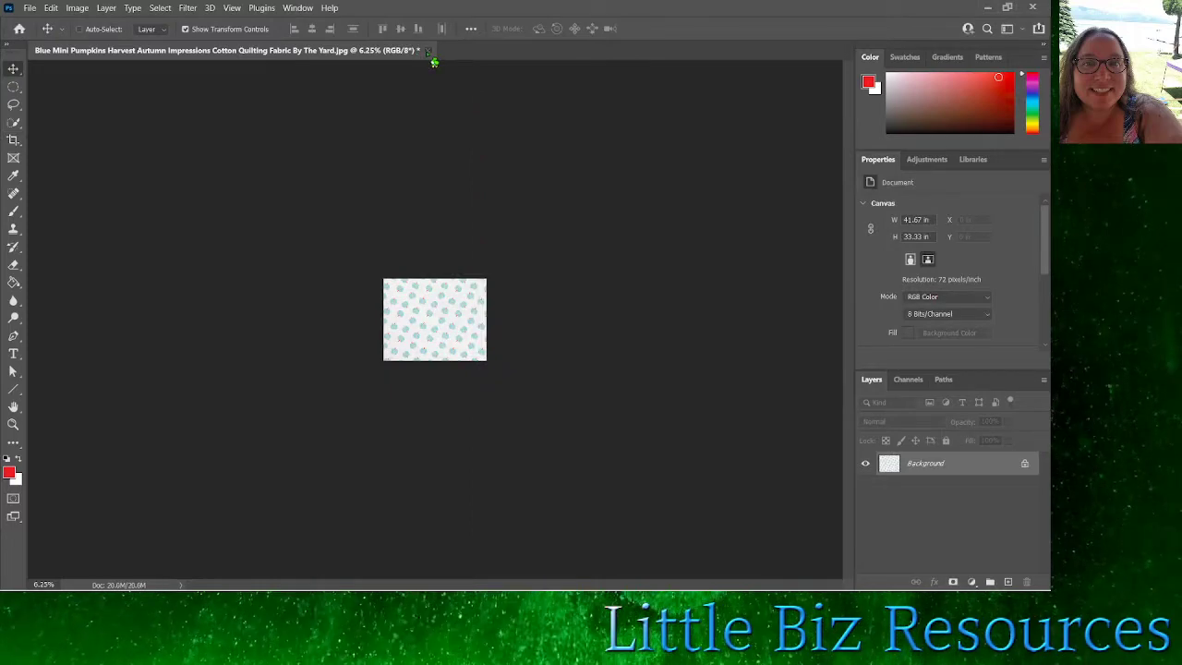
pyautogui.click(427, 51)
pyautogui.click(554, 241)
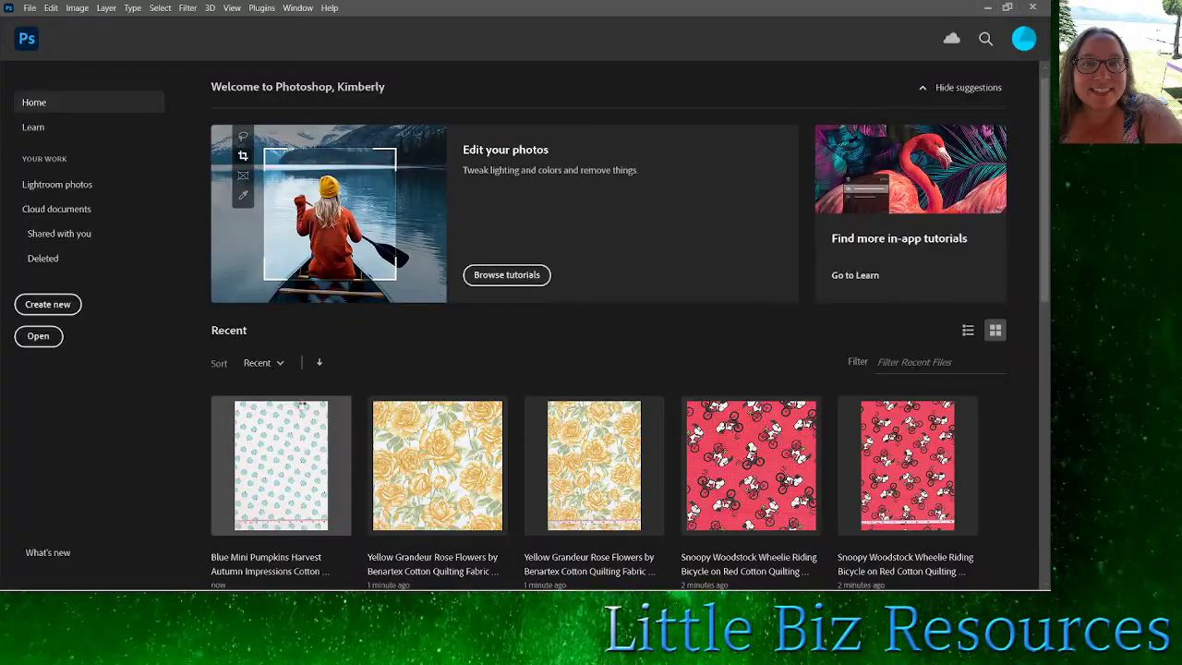
# Reopen the recent pumpkins scan, activate the Crop tool to check its stored dimensions, and close the document
pyautogui.click(297, 397)
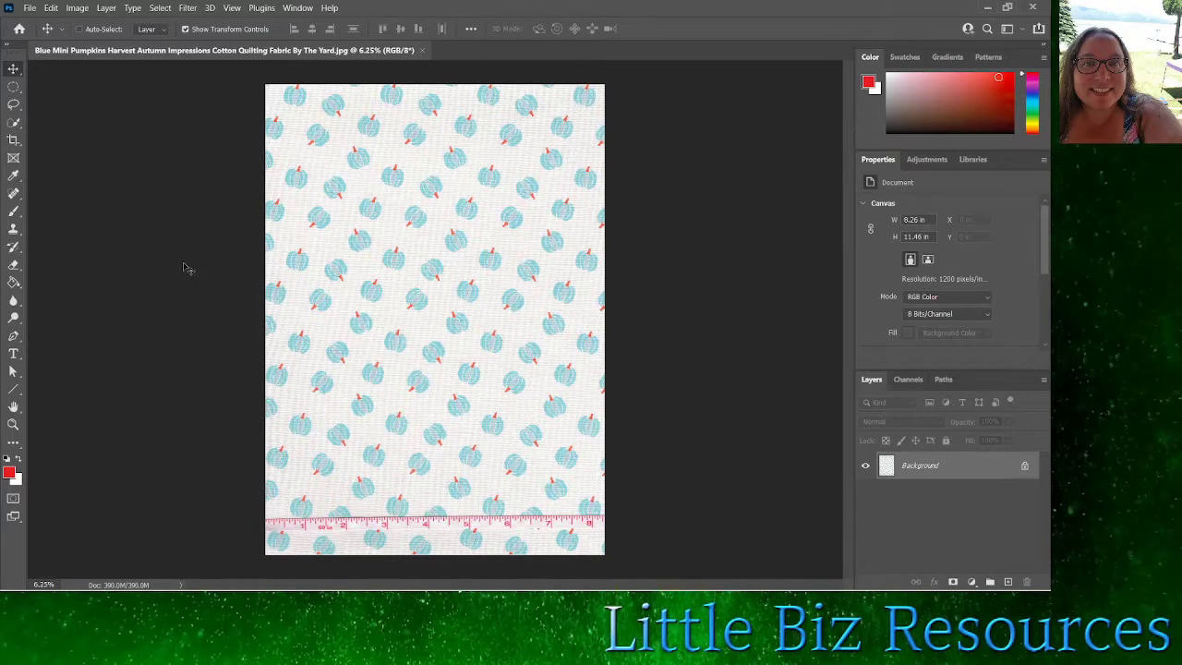
pyautogui.press('c')
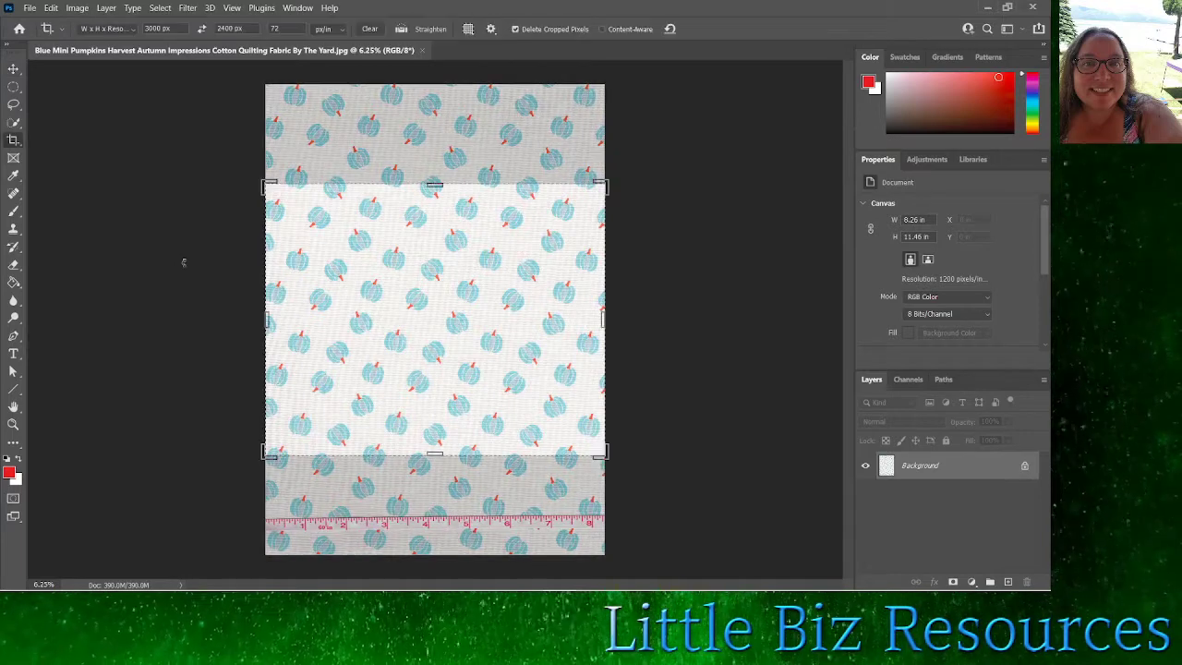
pyautogui.click(423, 51)
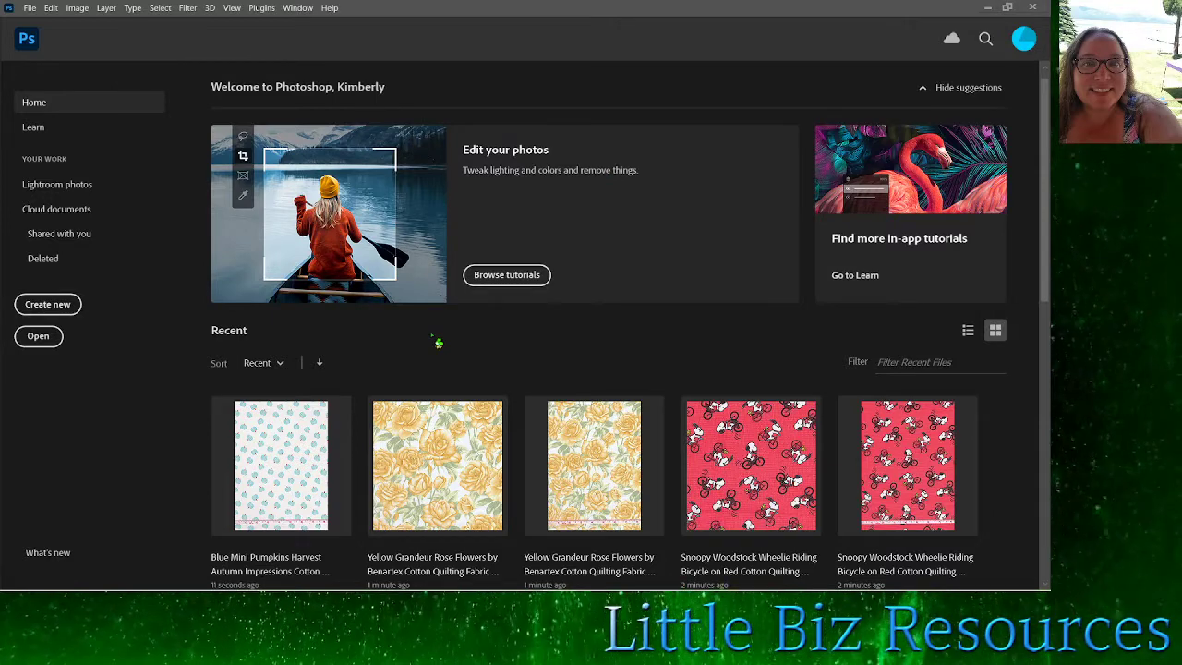
# Switch to Power Automate Desktop and run the Step 2 Etsy Main flow
pyautogui.hotkey('alt', 'Tab')
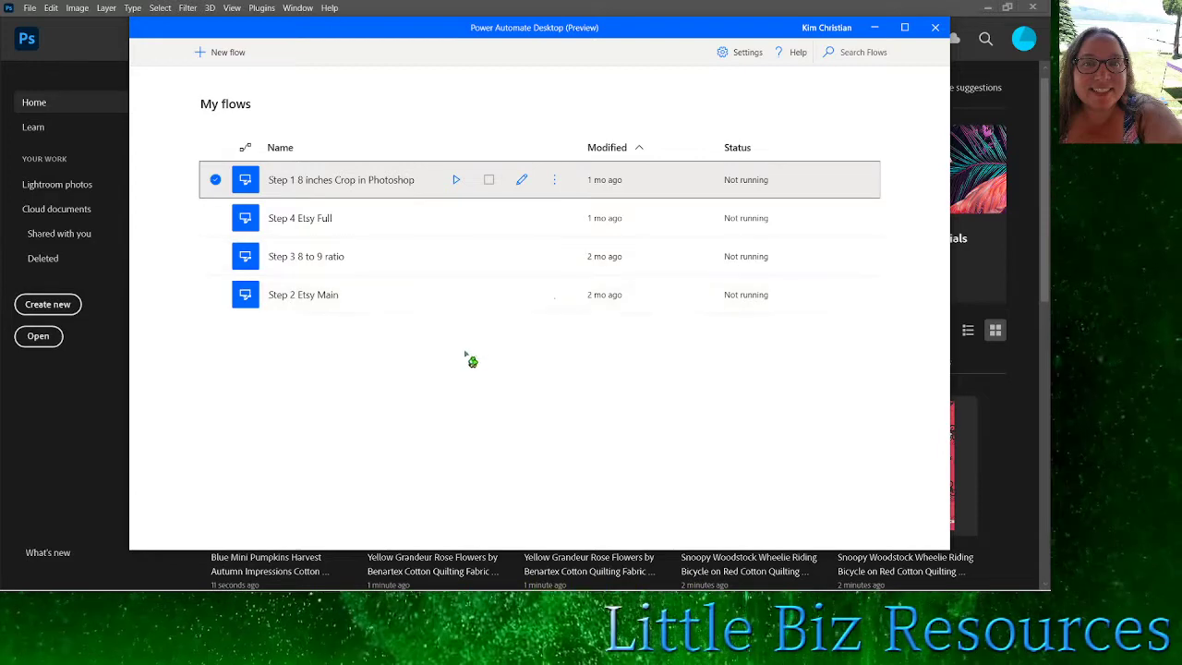
pyautogui.click(457, 295)
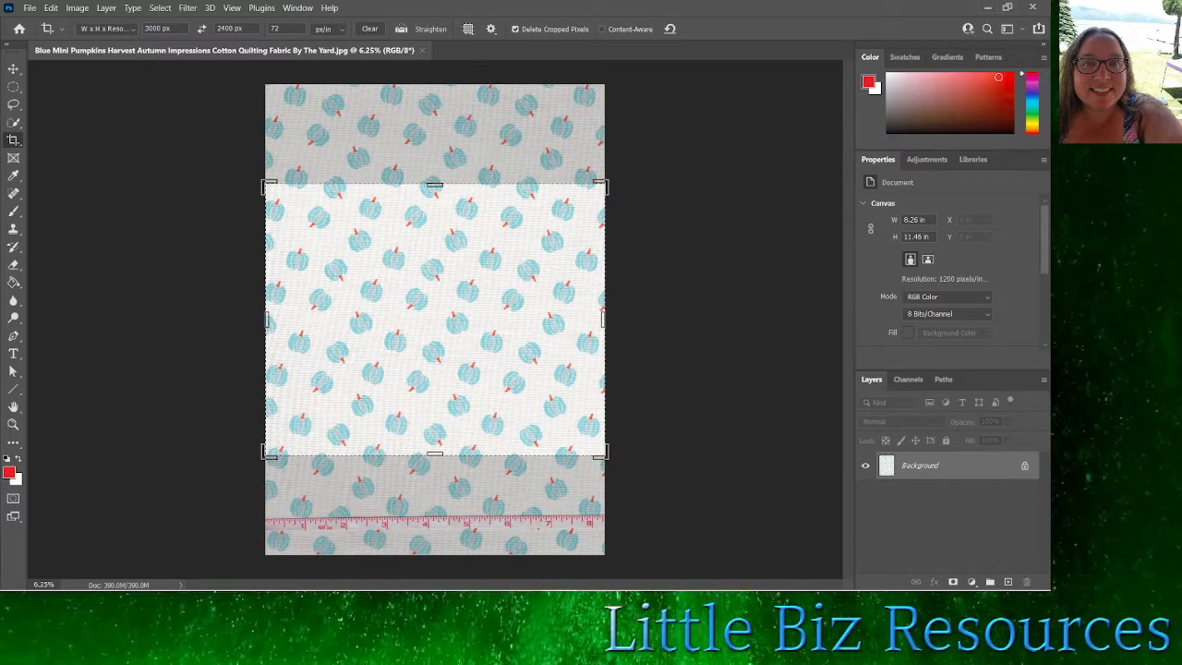
# Crop the blue mini pumpkins scan to 3000 x 2400 px, save it as a JPEG with "etsy" appended to its name, and close it
pyautogui.press('Return')
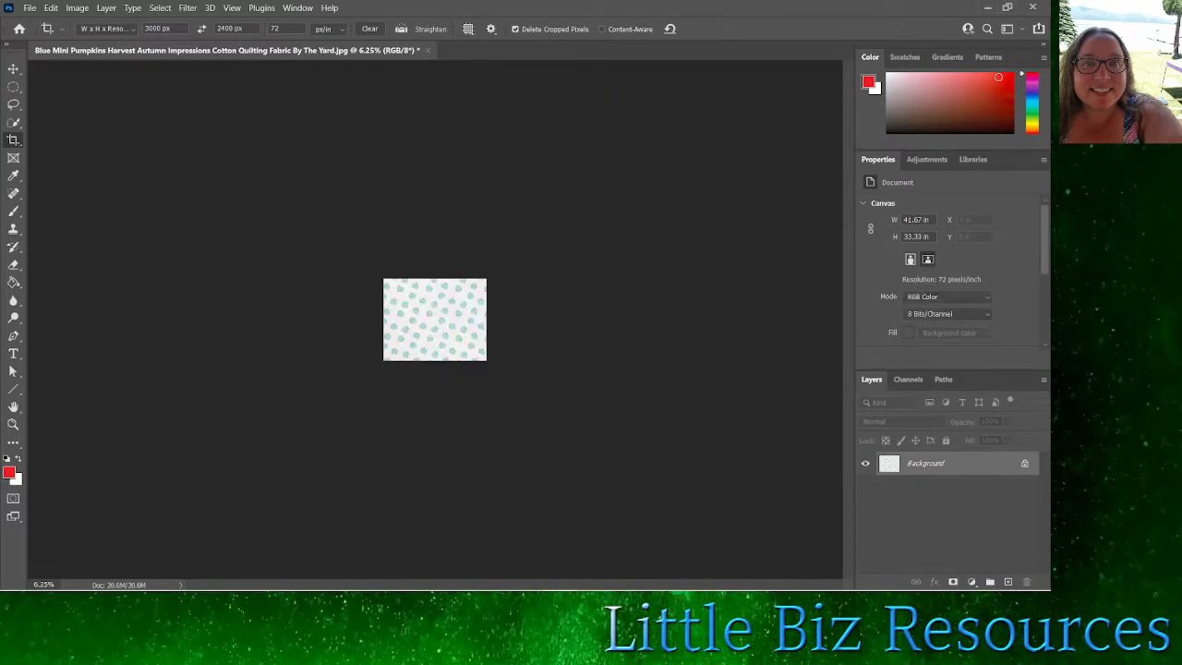
pyautogui.hotkey('ctrl', 'shift', 's')
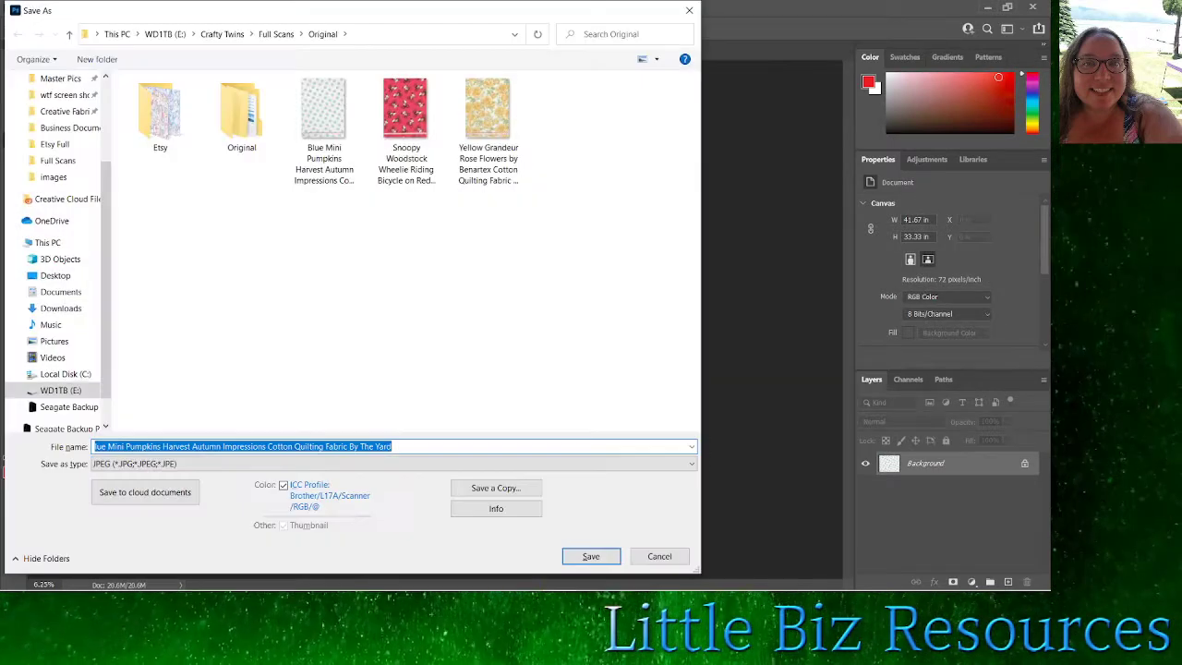
pyautogui.press('Return')
pyautogui.press('h')
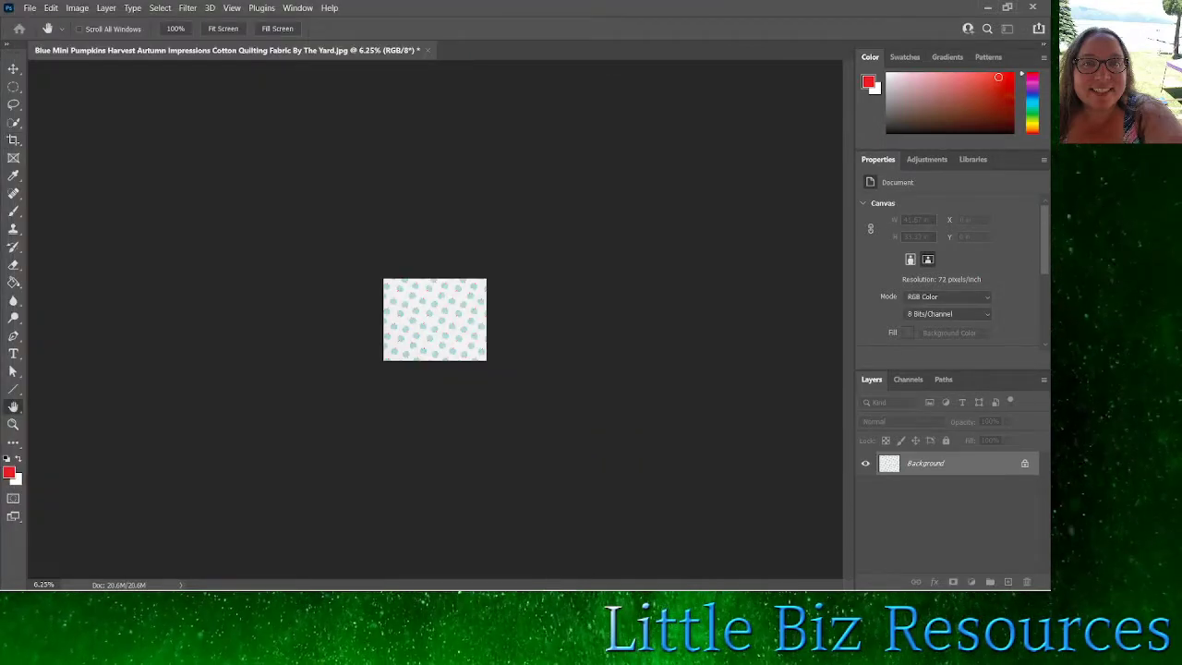
pyautogui.press('c')
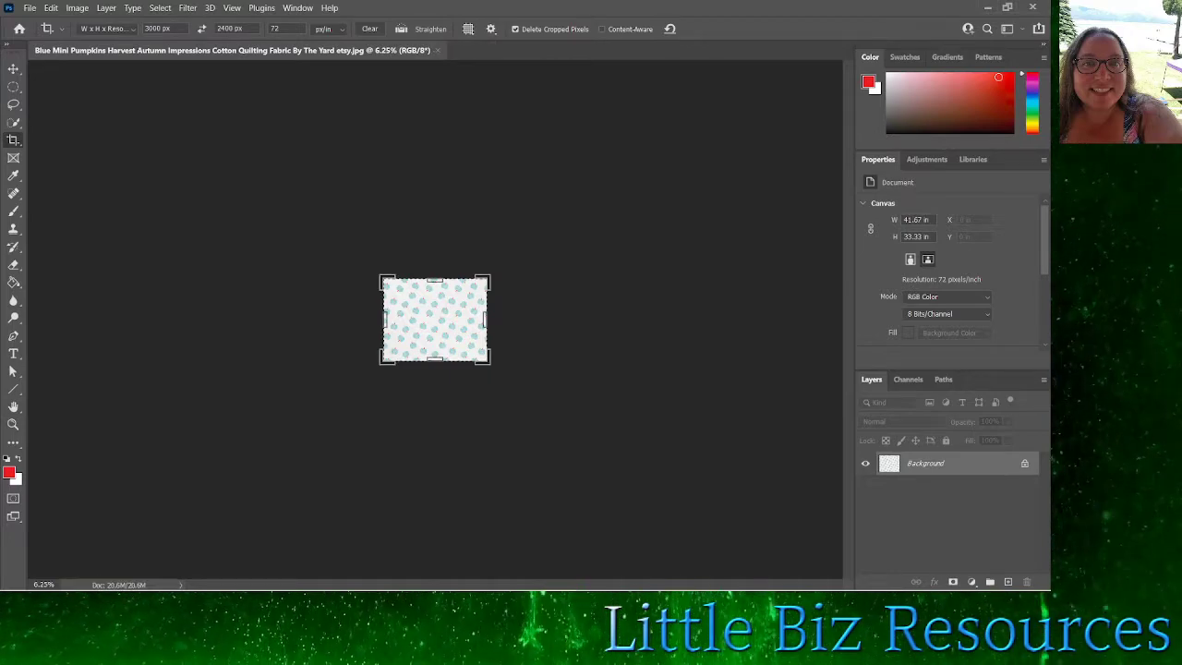
pyautogui.hotkey('ctrl', 'w')
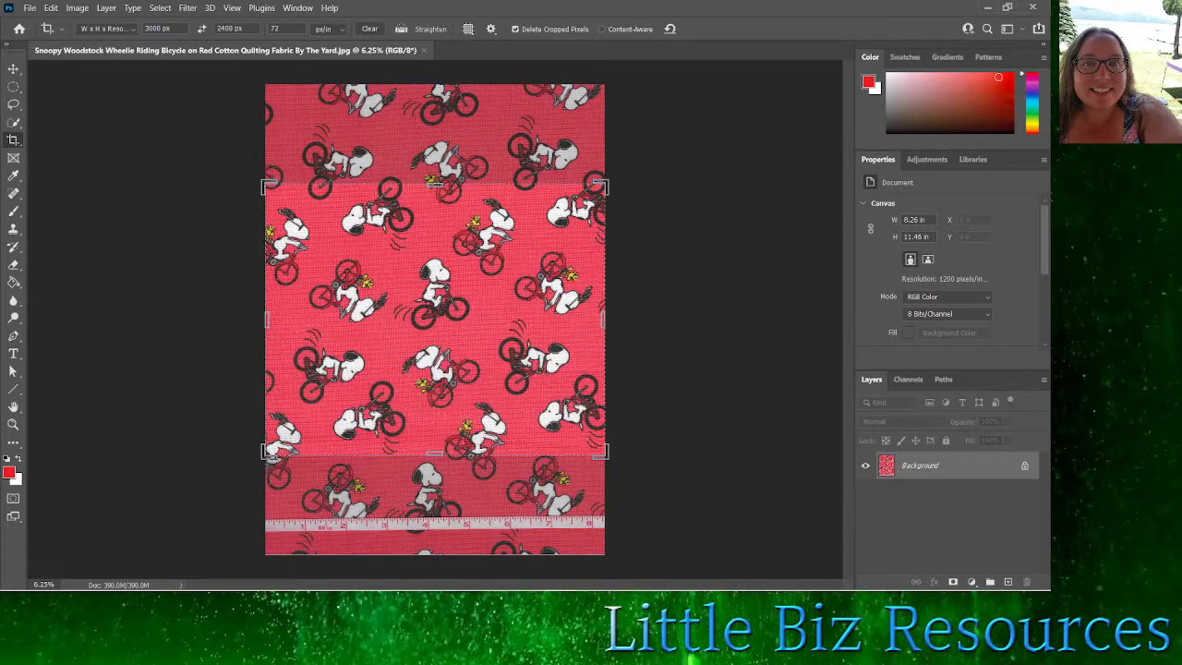
# Crop the Snoopy Woodstock bicycle scan to 3000 x 2400 px, save it as a JPEG with "etsy" appended, and close it
pyautogui.press('Return')
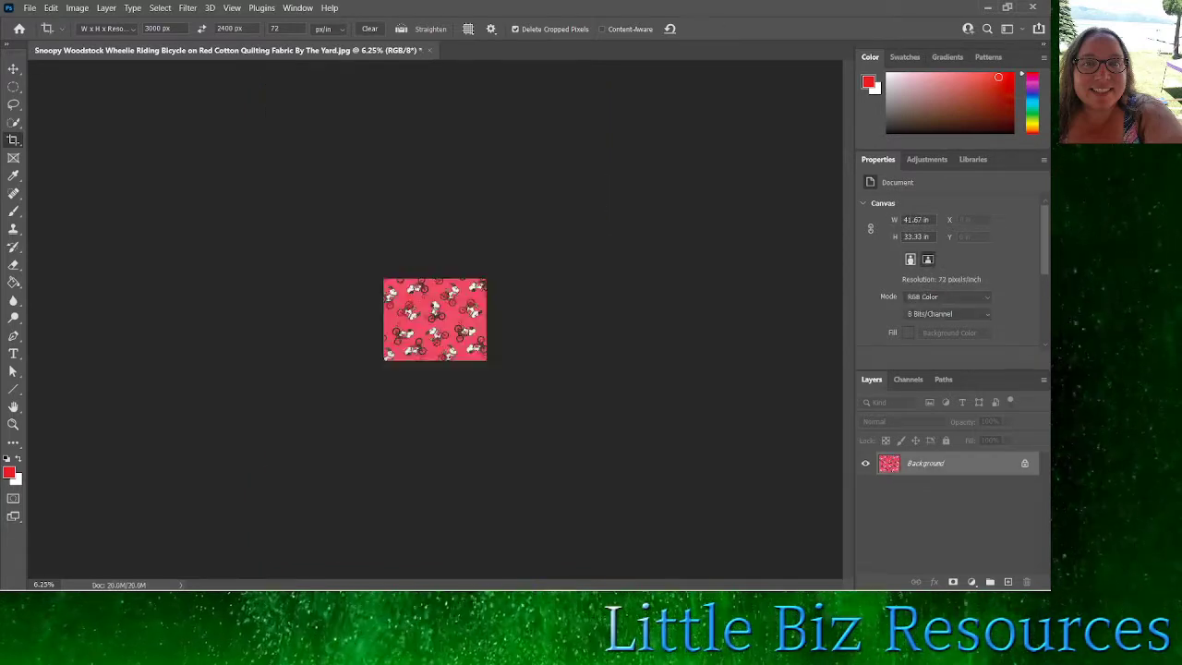
pyautogui.hotkey('ctrl', 'shift', 's')
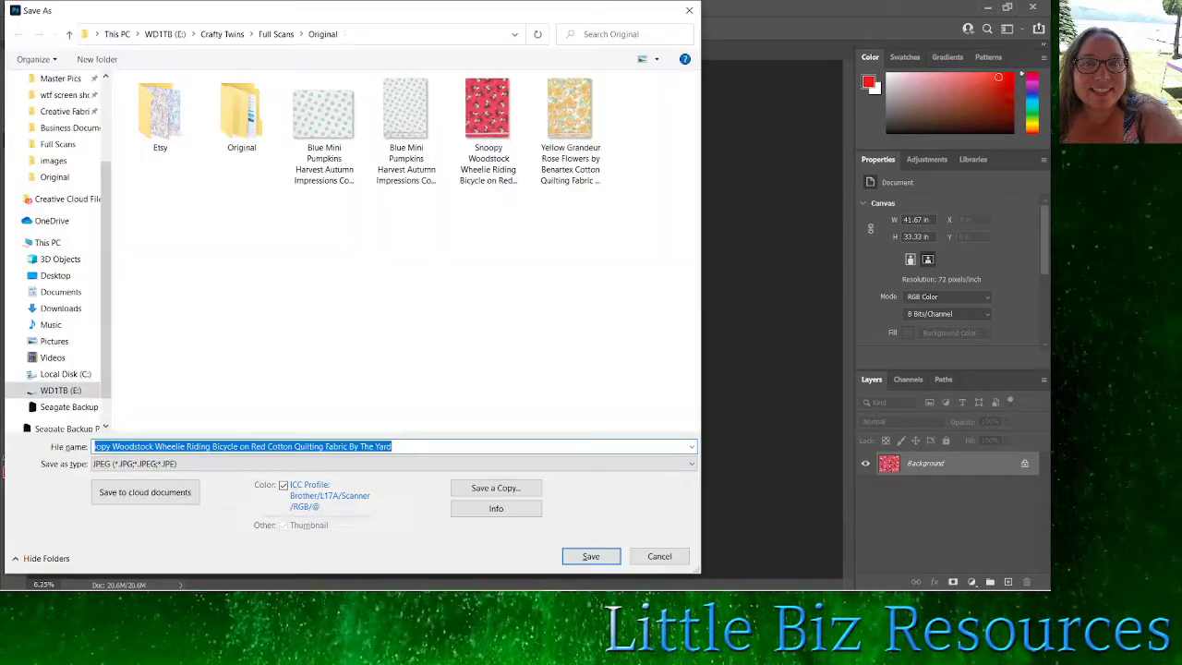
pyautogui.press('Return')
pyautogui.press('h')
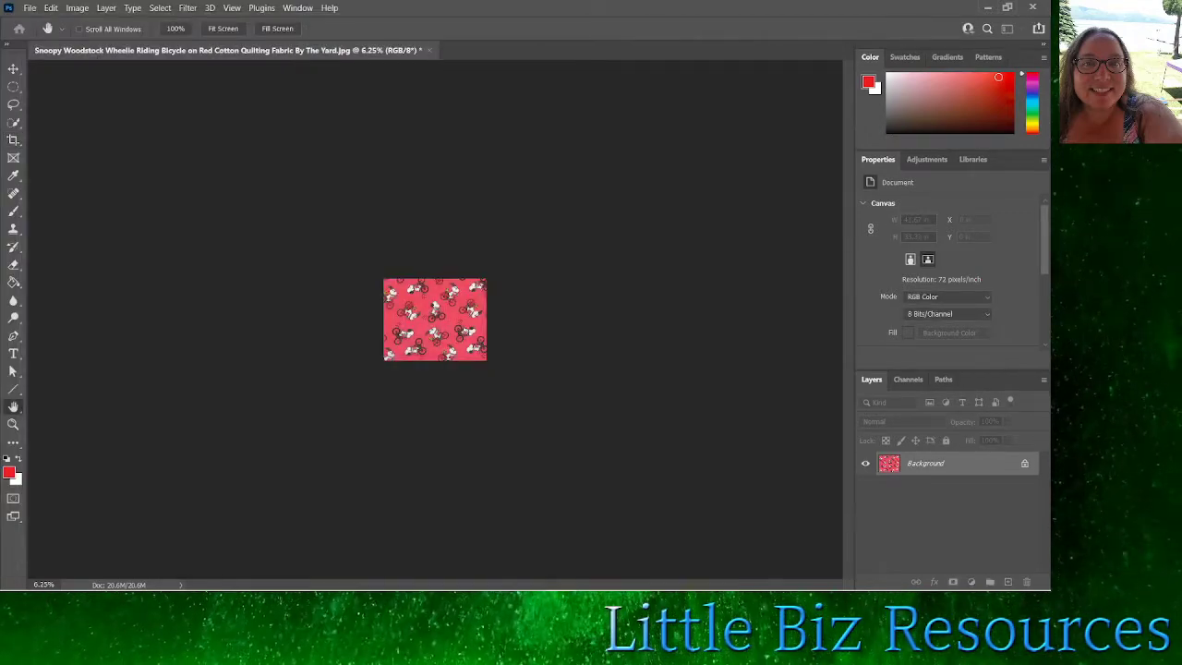
pyautogui.press('c')
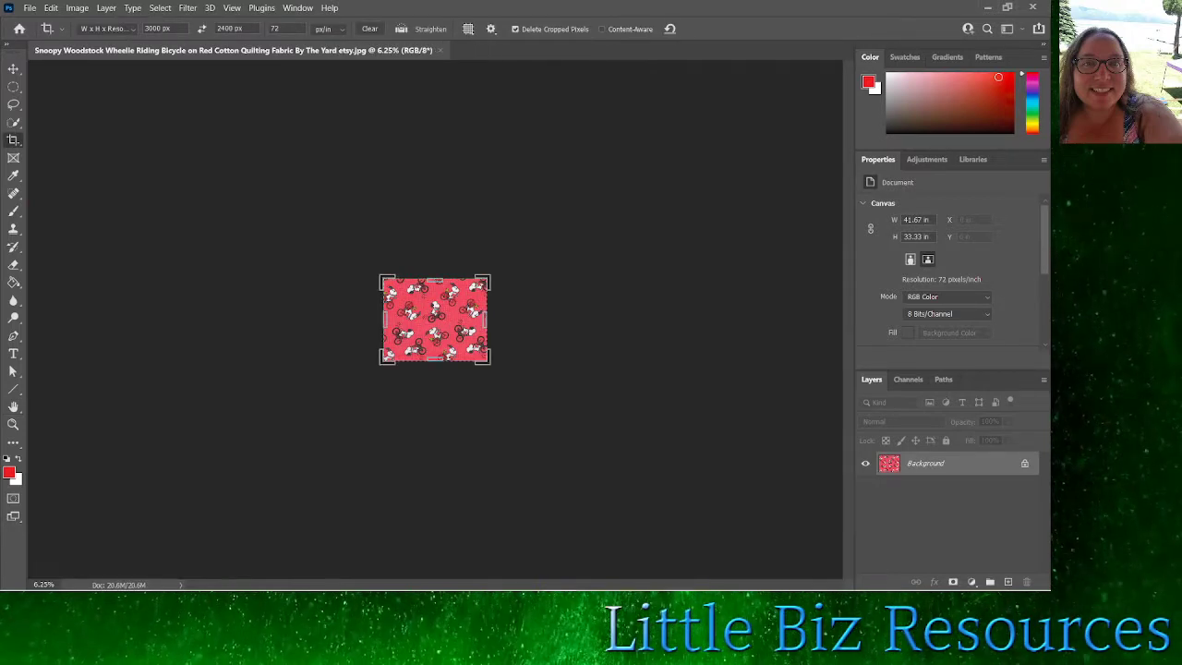
pyautogui.hotkey('ctrl', 'w')
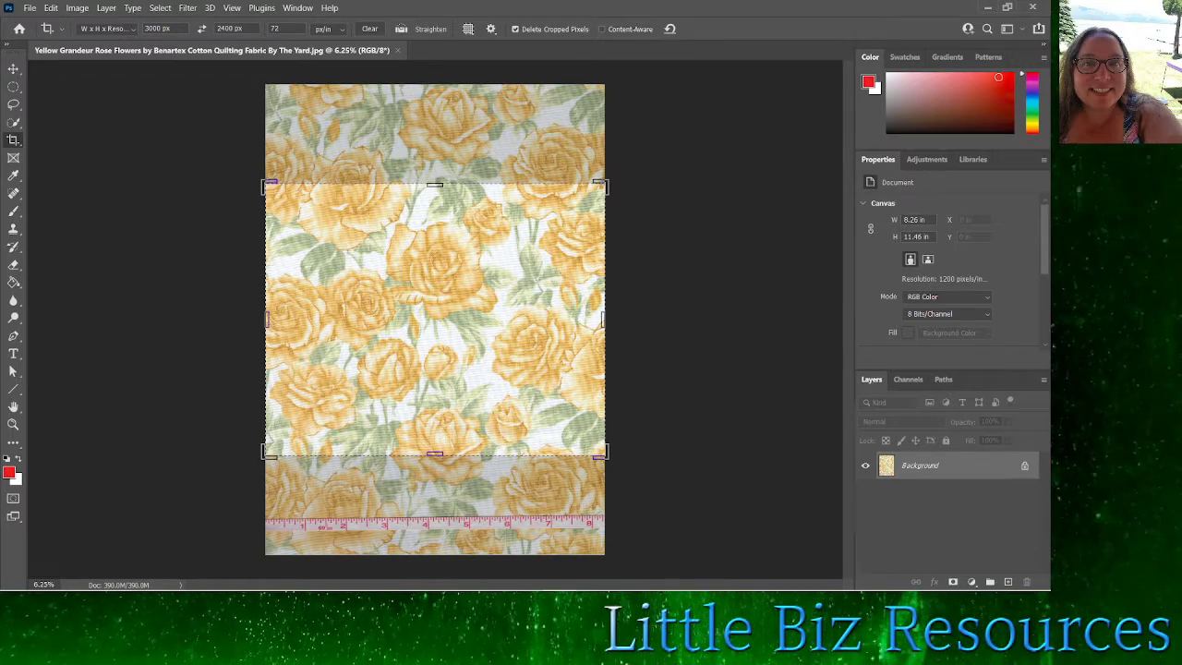
# Crop the yellow Grandeur rose scan to 3000 x 2400 px, save it as a JPEG with "etsy" appended, and close it
pyautogui.press('Return')
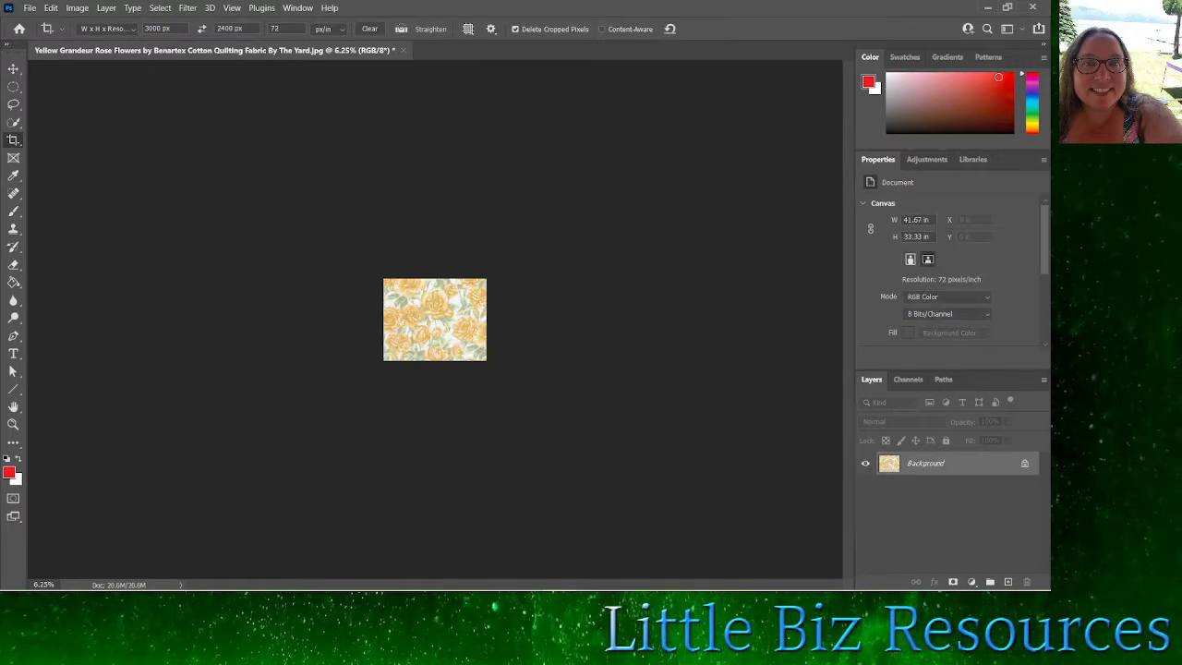
pyautogui.hotkey('ctrl', 'shift', 's')
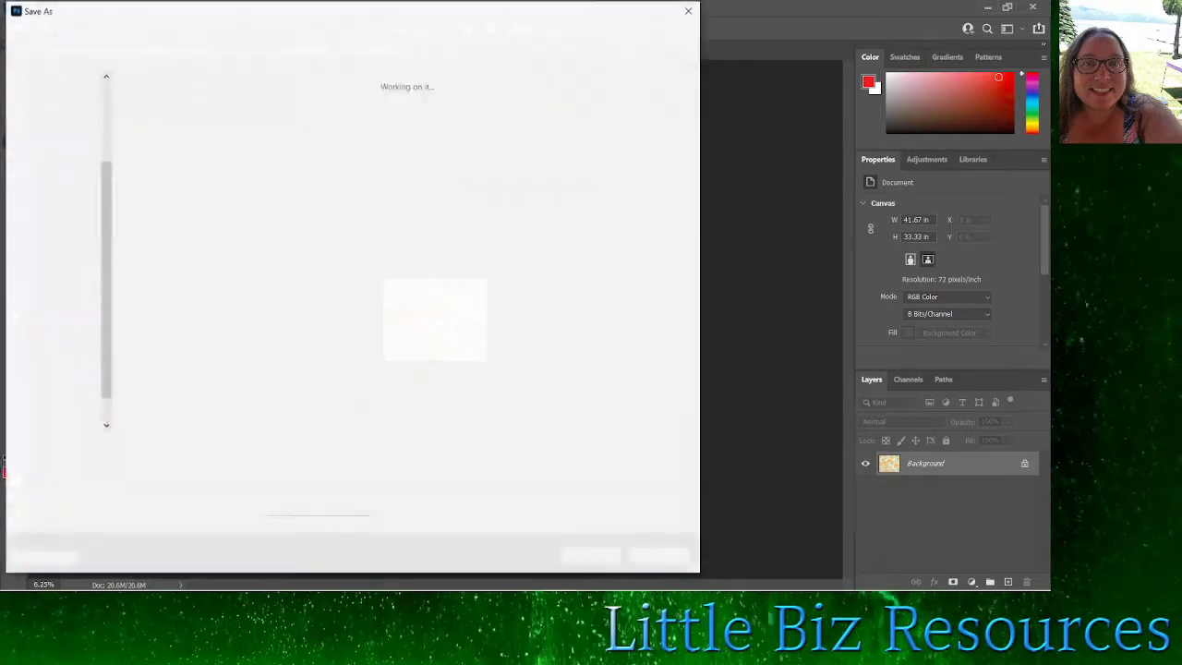
pyautogui.press('Return')
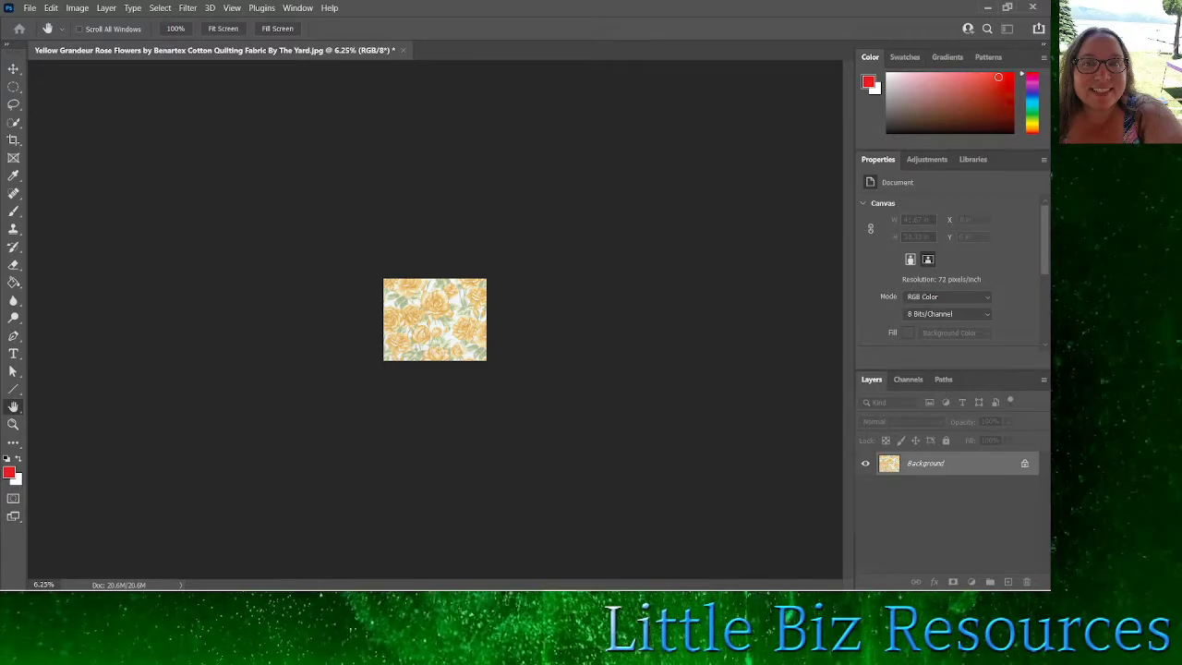
pyautogui.press('c')
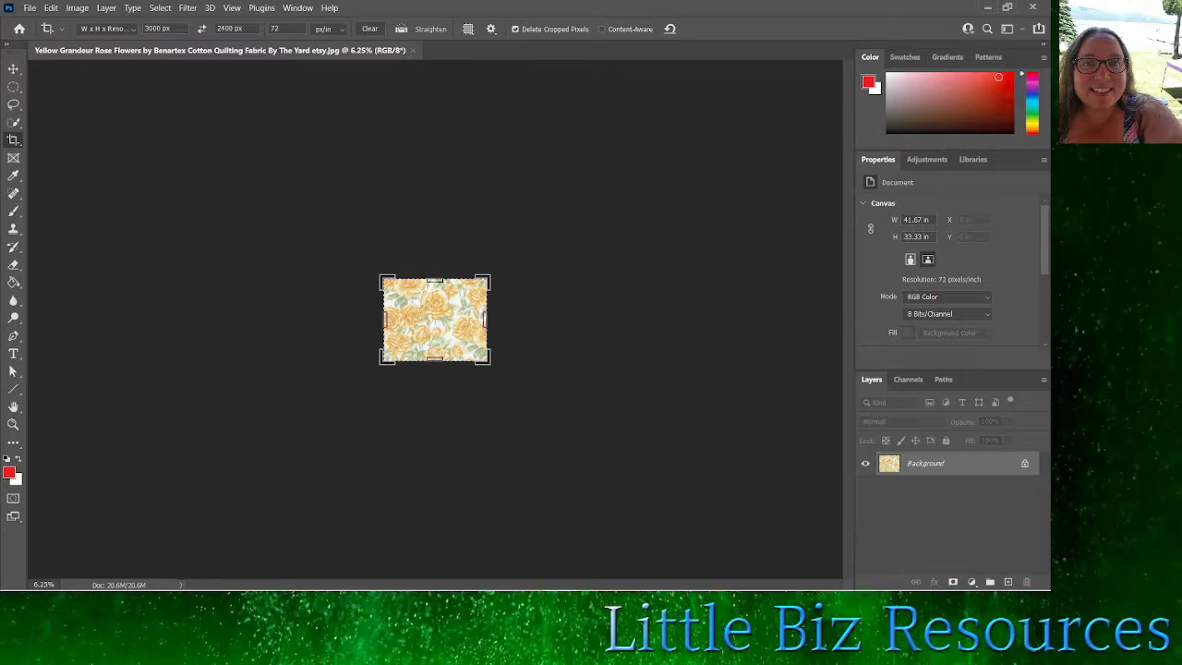
pyautogui.hotkey('ctrl', 'w')
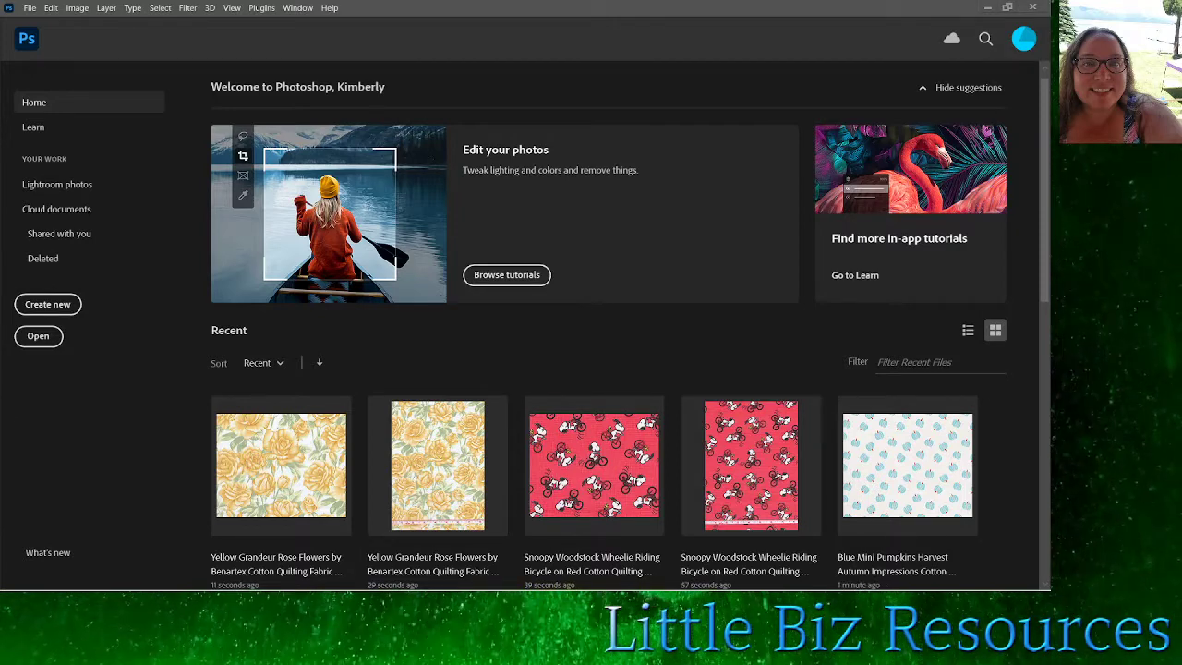
# Switch to Power Automate Desktop and open the Step 2 Etsy Main flow for editing
pyautogui.hotkey('alt', 'Tab')
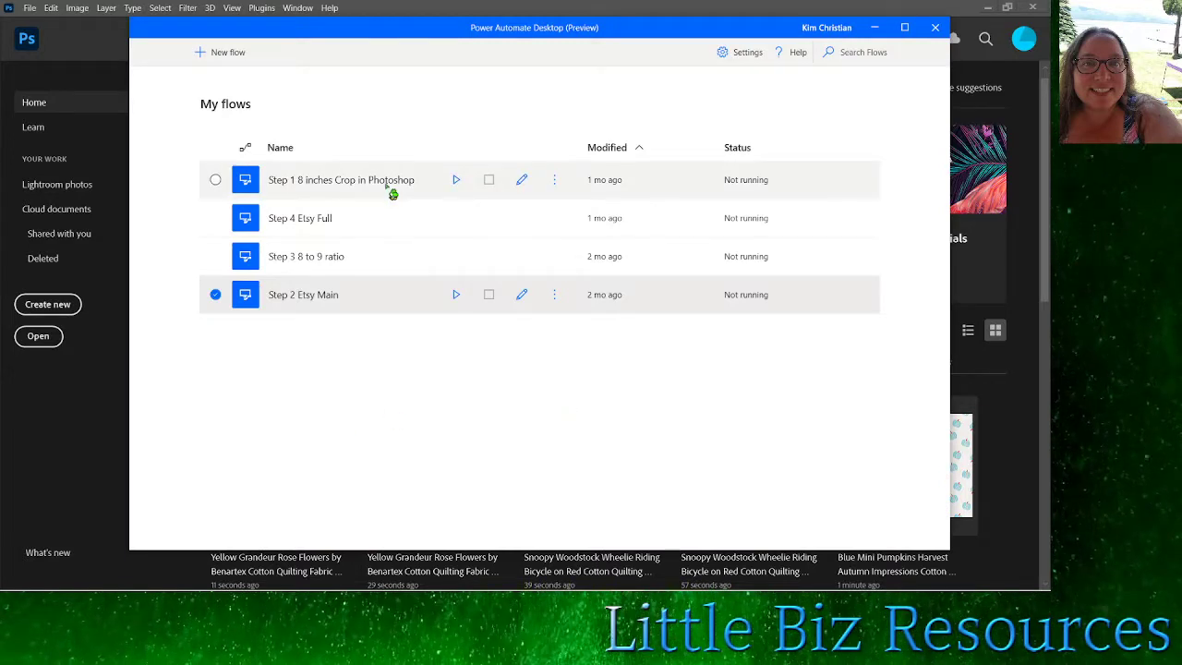
pyautogui.click(555, 296)
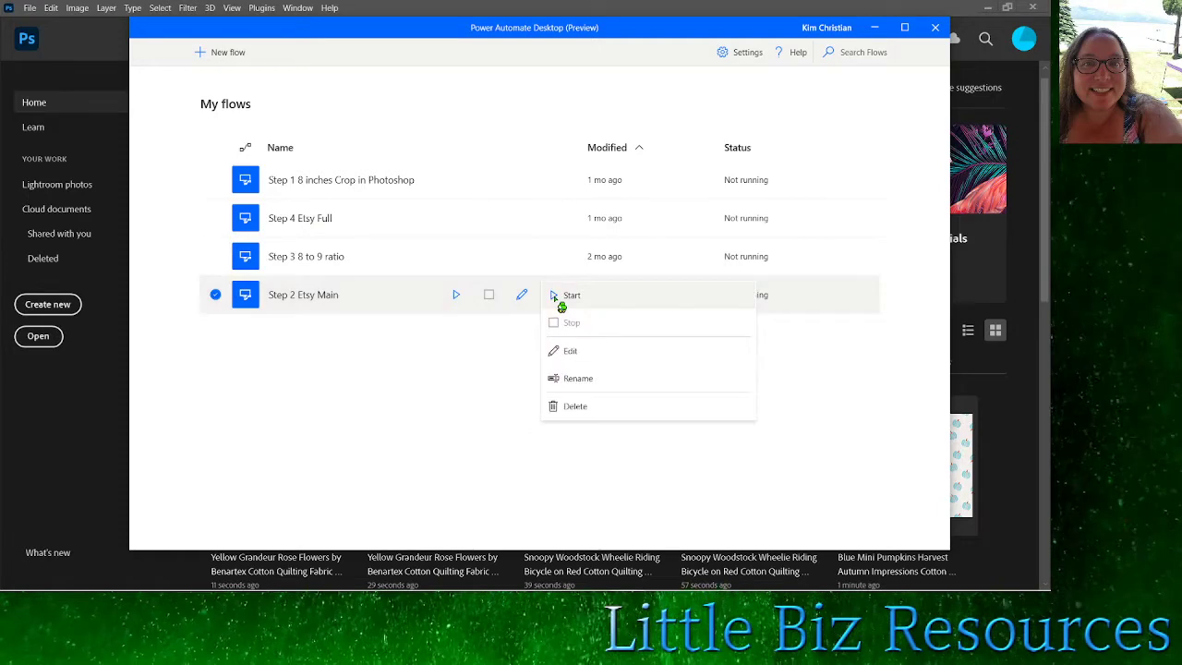
pyautogui.click(577, 355)
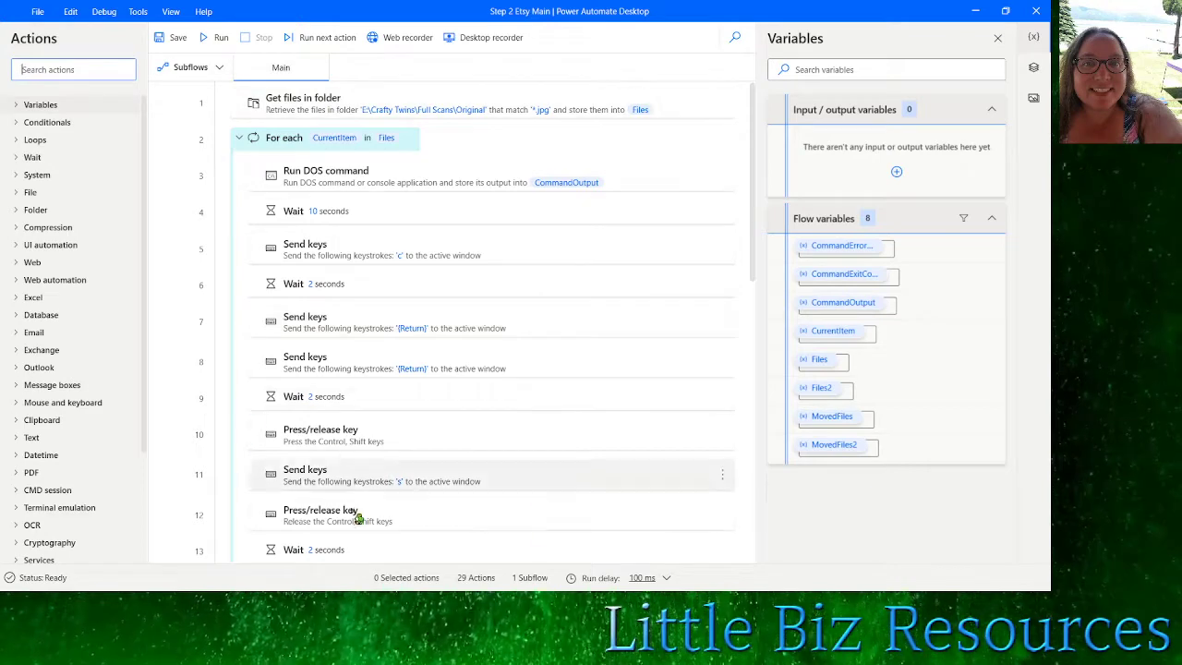
# Review the overall structure of the Step 2 Etsy Main flow, from retrieving the scans to the final file moves
pyautogui.scroll(-10, 549, 493)
pyautogui.scroll(-3, 549, 497)
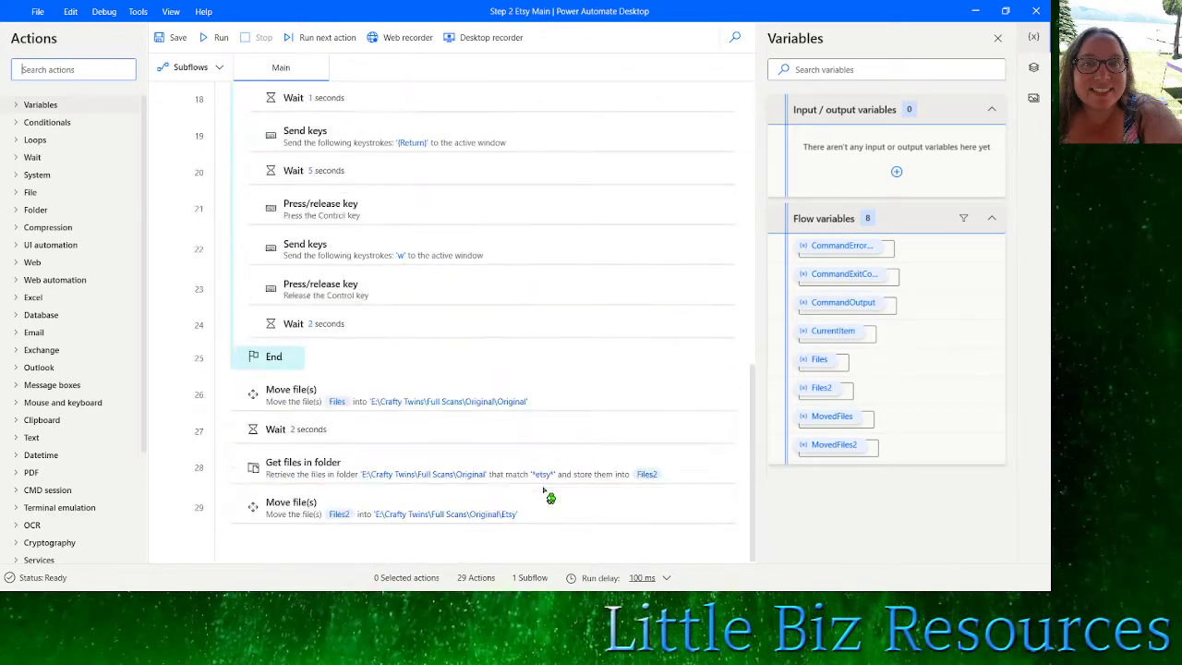
pyautogui.scroll(15, 545, 492)
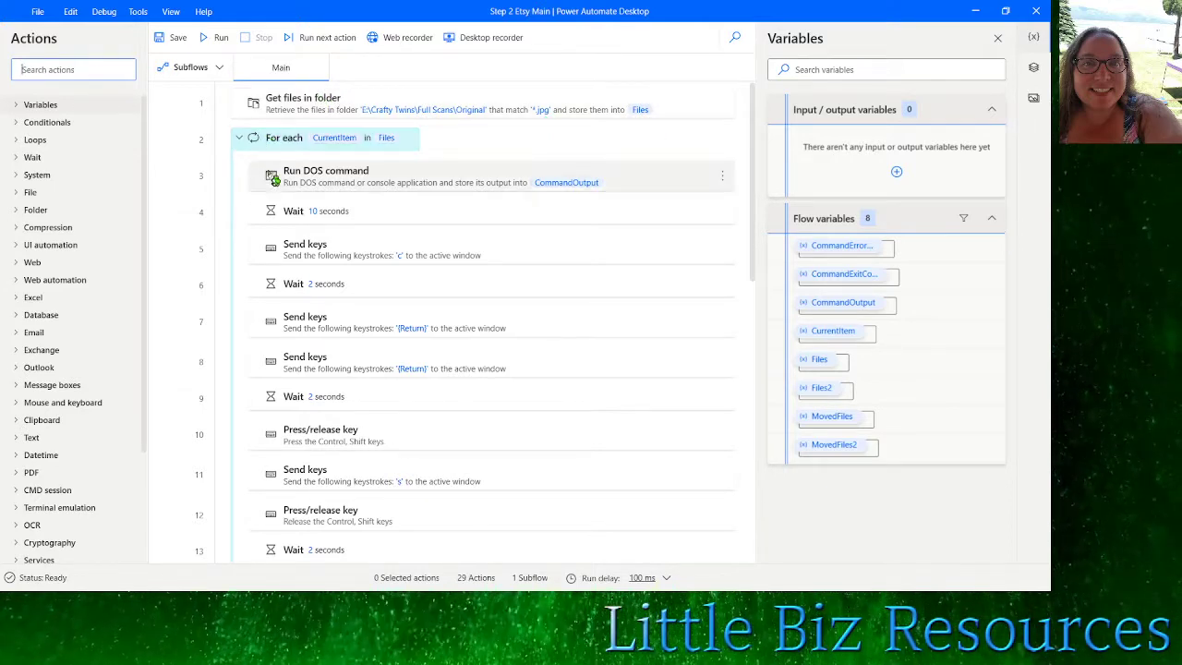
pyautogui.scroll(-1, 242, 129)
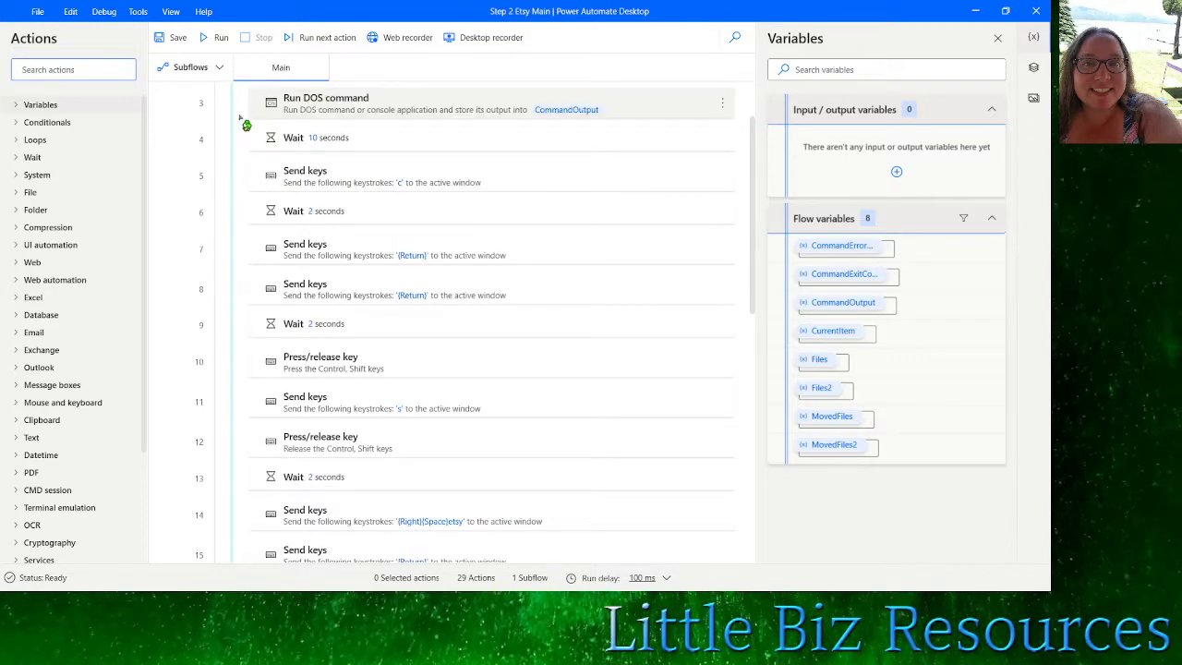
pyautogui.scroll(1, 246, 124)
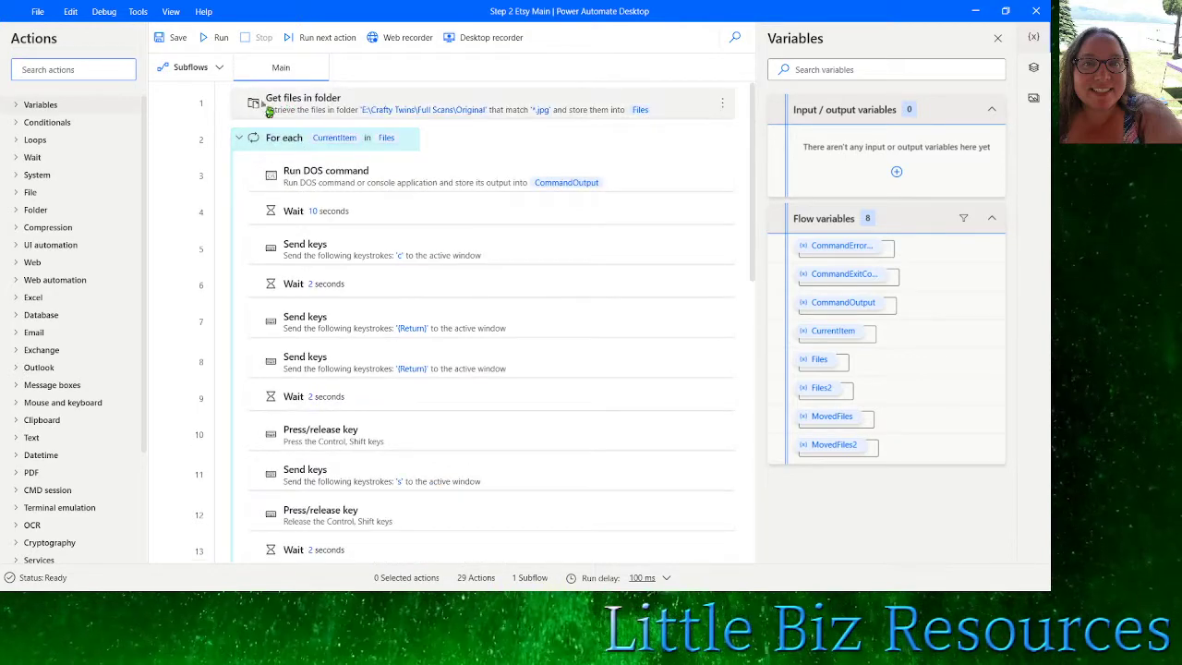
pyautogui.scroll(-2, 300, 143)
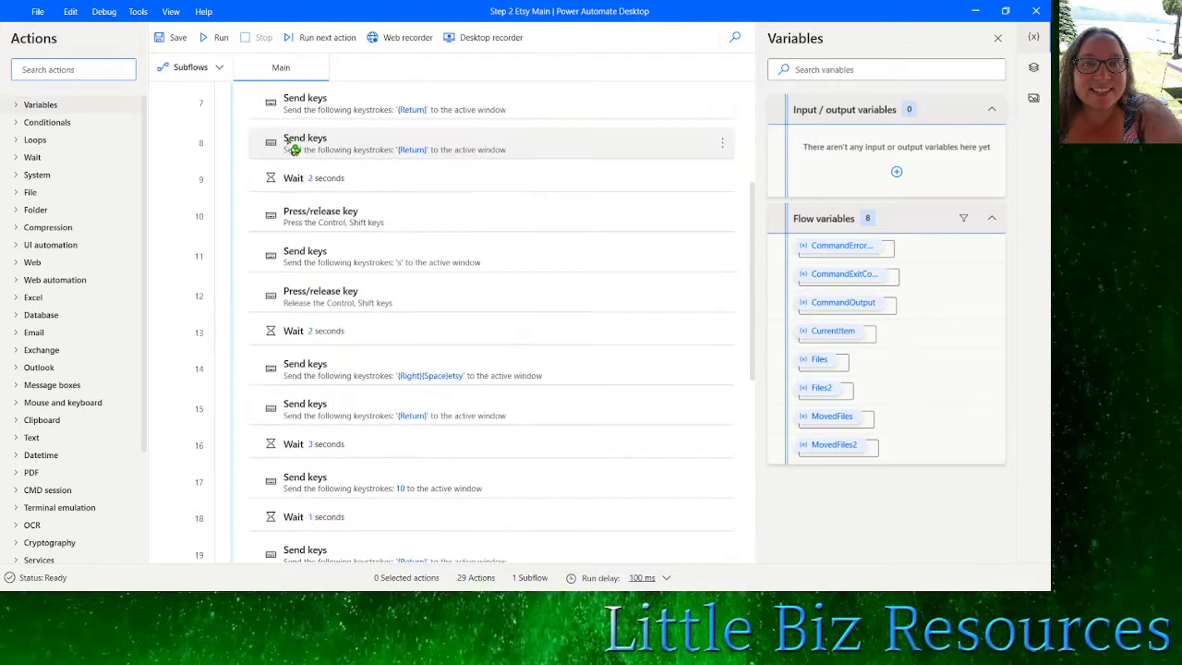
pyautogui.scroll(-6, 311, 397)
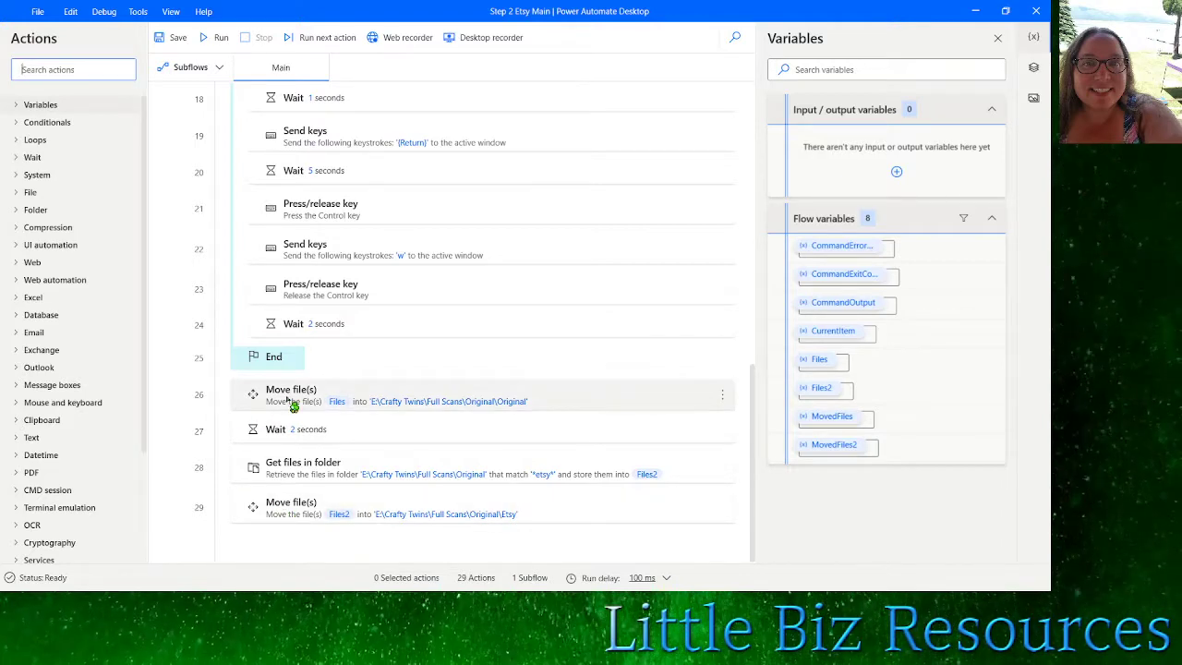
pyautogui.scroll(4, 292, 402)
pyautogui.scroll(5, 292, 403)
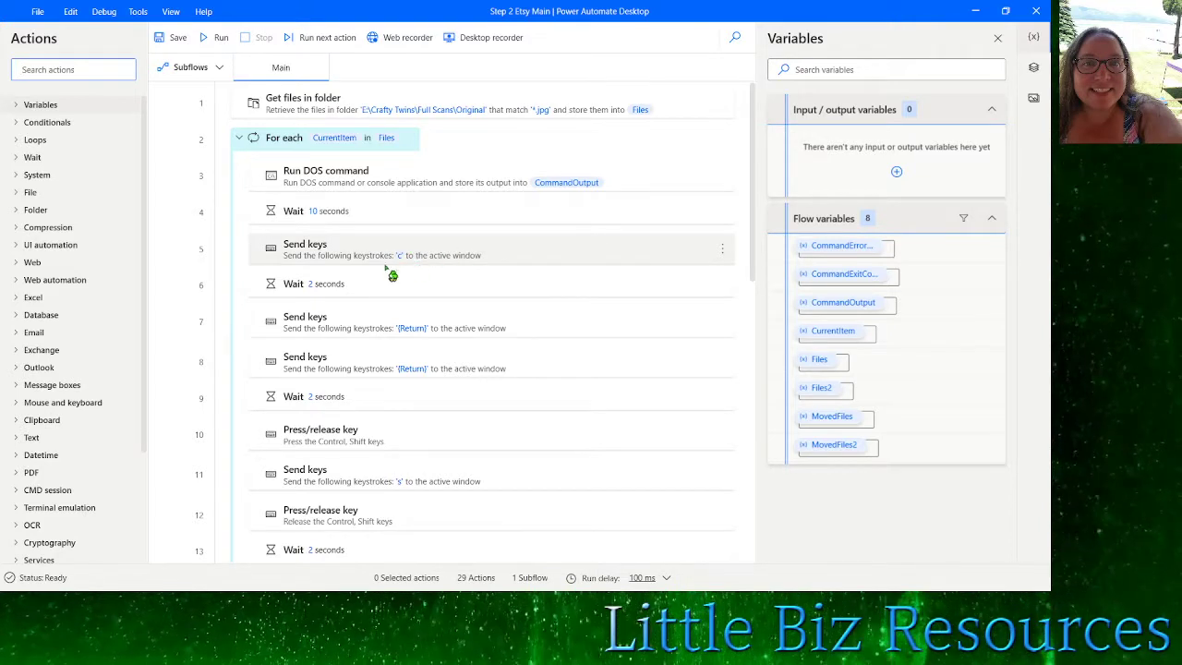
# Examine the loop's crop, Save As and close keystroke actions with their waits, and the file-moving actions after the loop
pyautogui.scroll(-2, 383, 290)
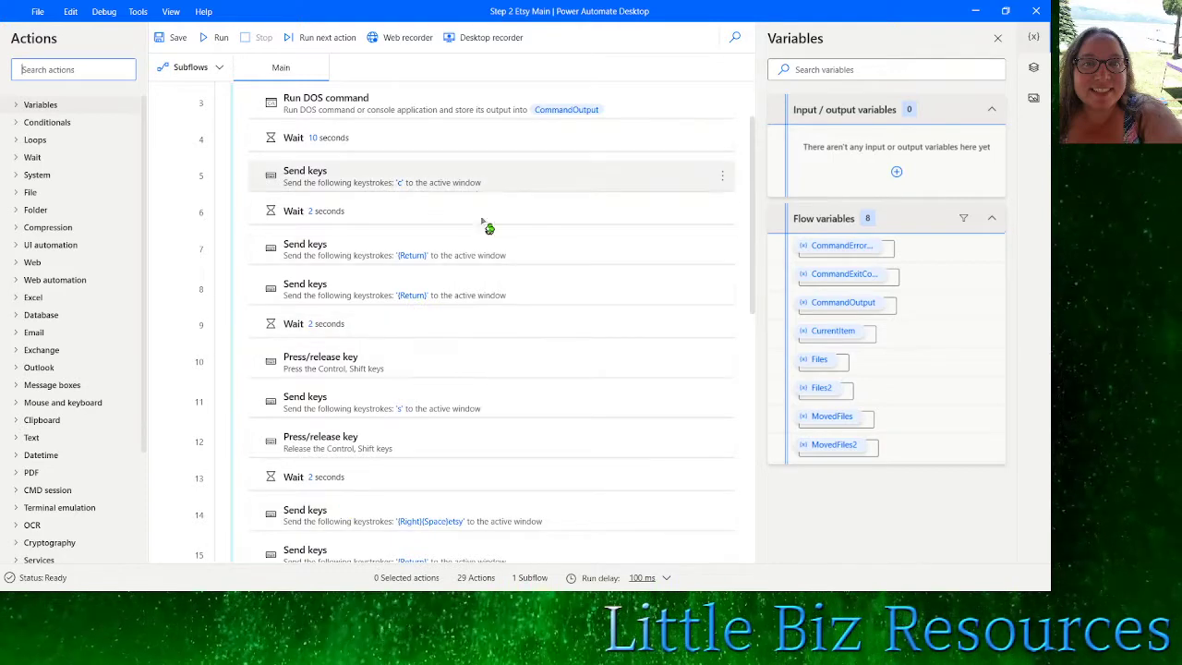
pyautogui.scroll(-1, 487, 342)
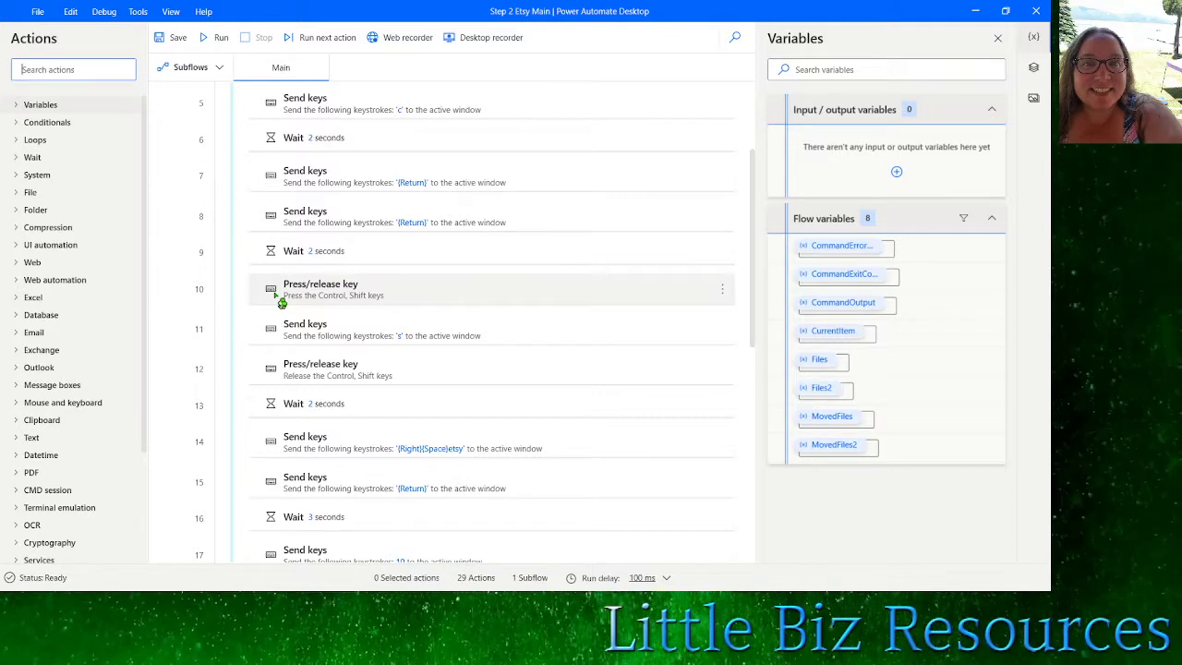
pyautogui.scroll(3, 280, 302)
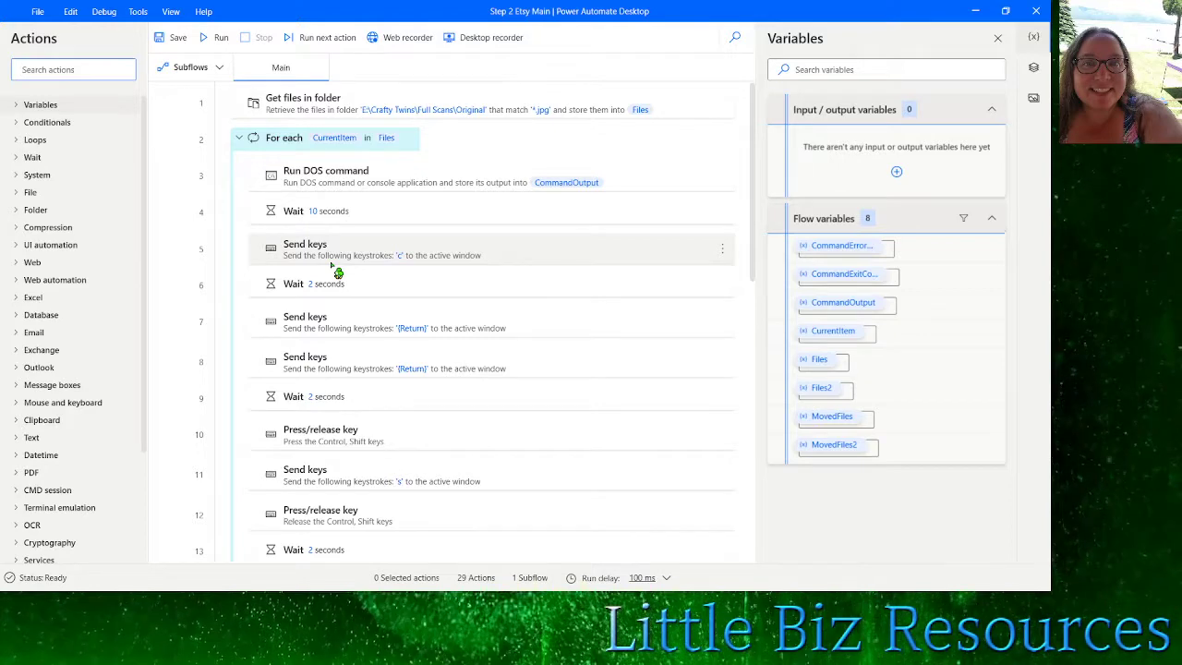
pyautogui.scroll(-4, 338, 273)
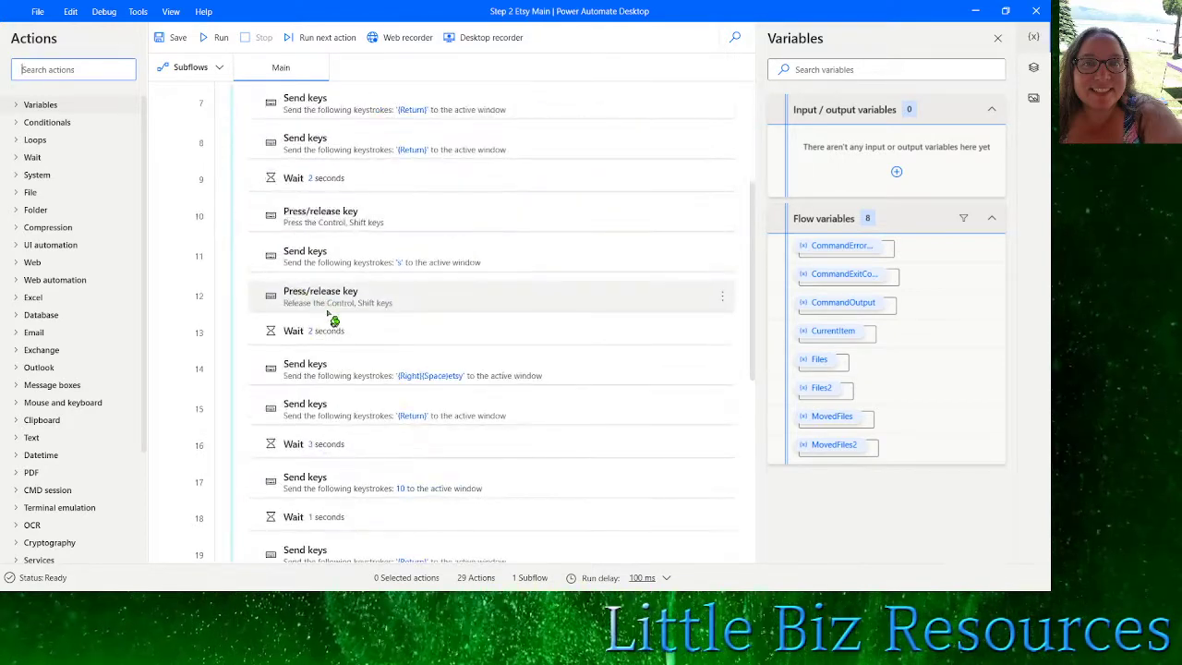
pyautogui.scroll(-3, 453, 320)
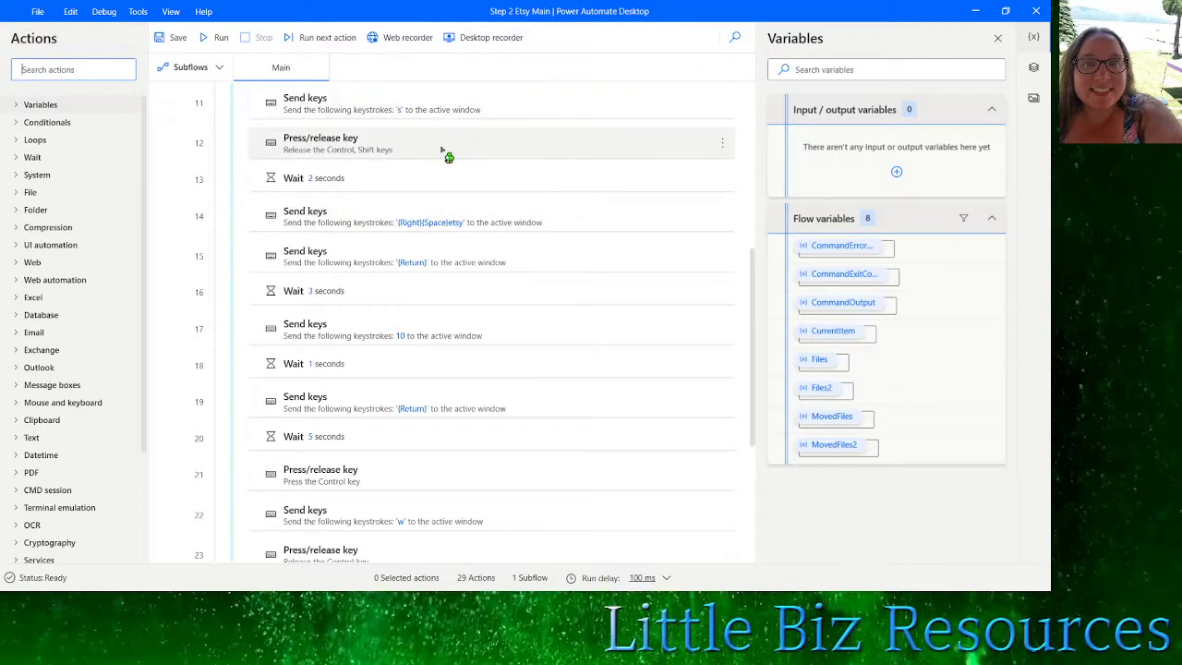
pyautogui.scroll(1, 444, 151)
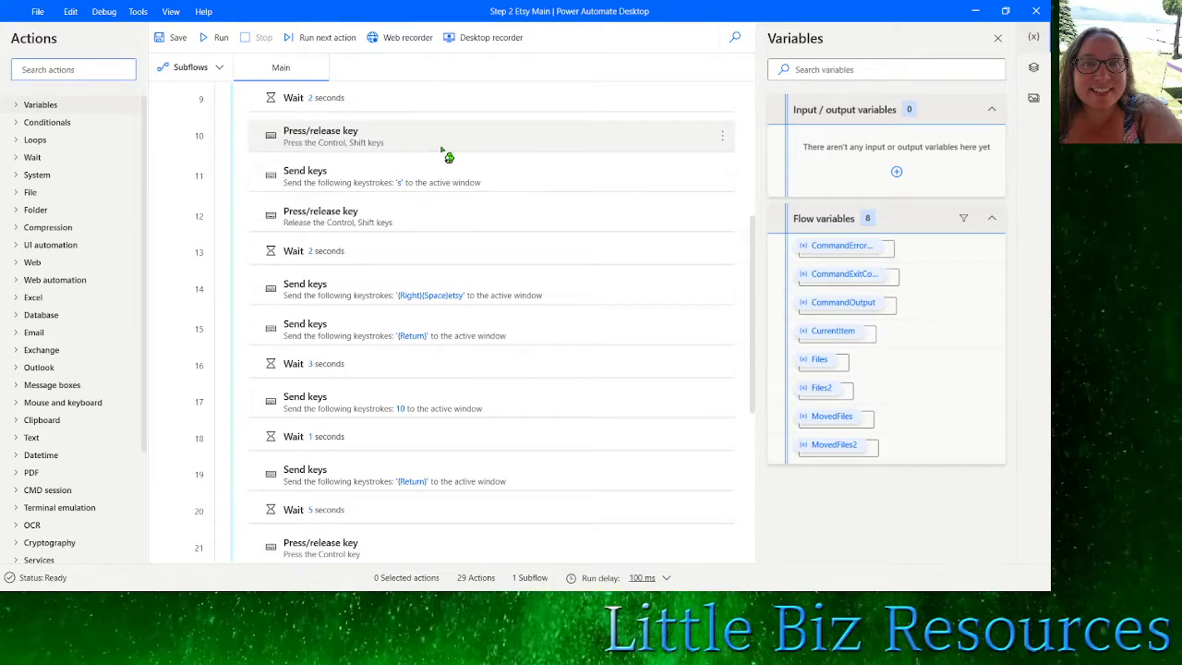
pyautogui.scroll(5, 451, 160)
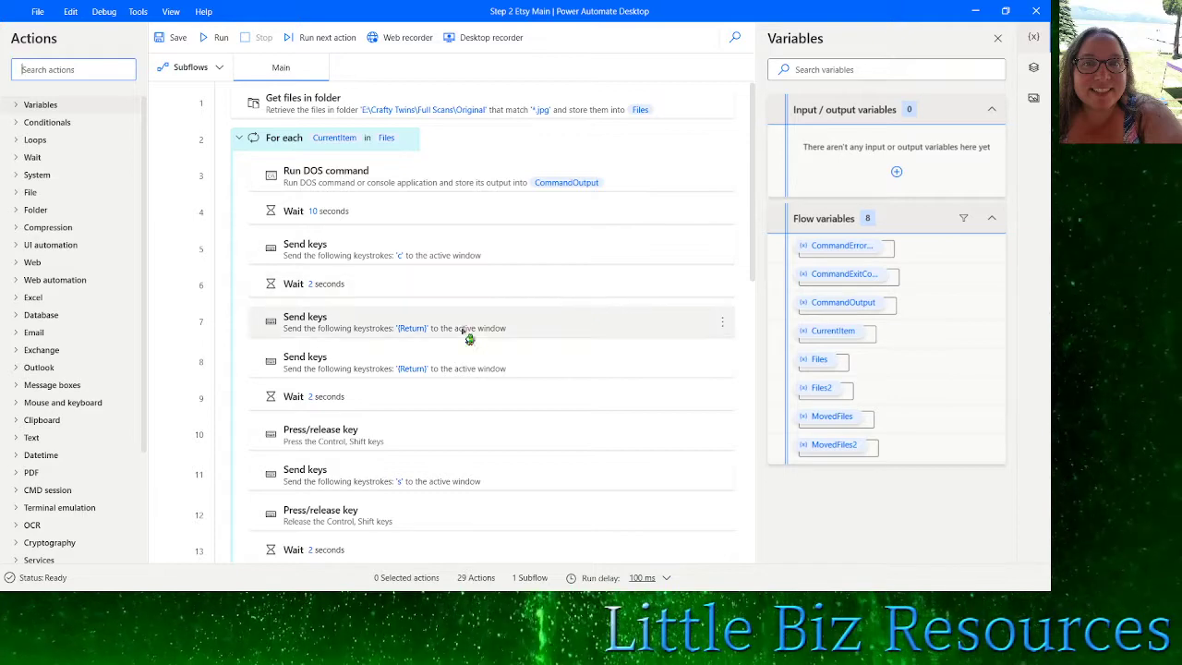
pyautogui.scroll(-10, 548, 397)
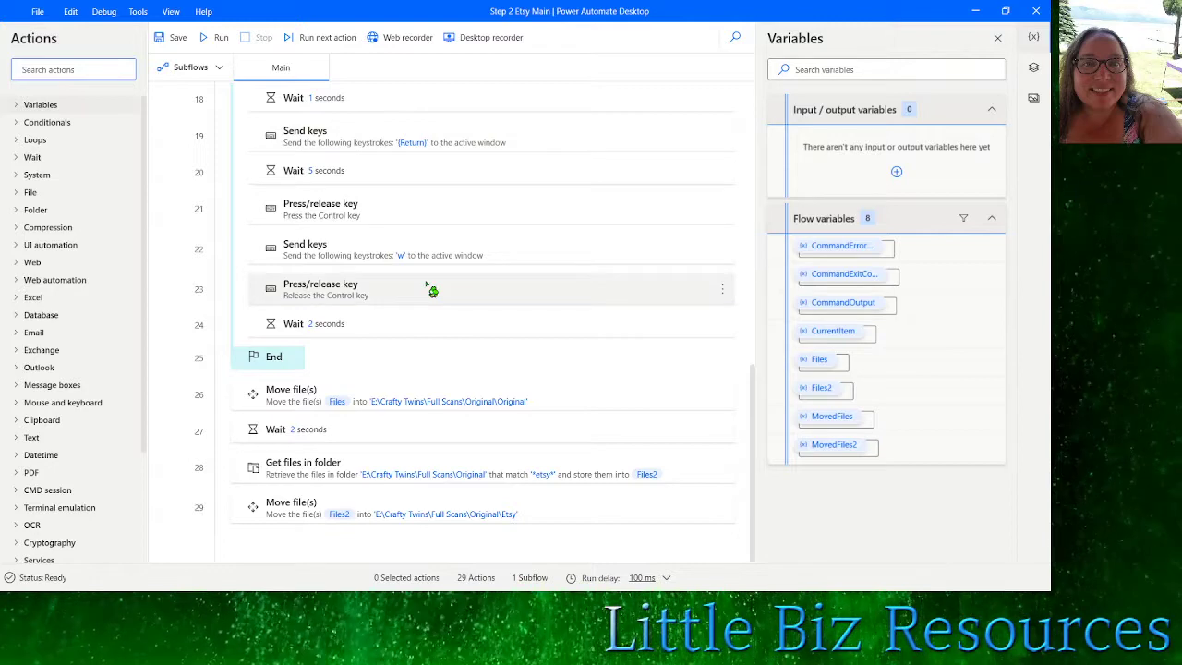
pyautogui.scroll(1, 430, 282)
pyautogui.scroll(1, 543, 188)
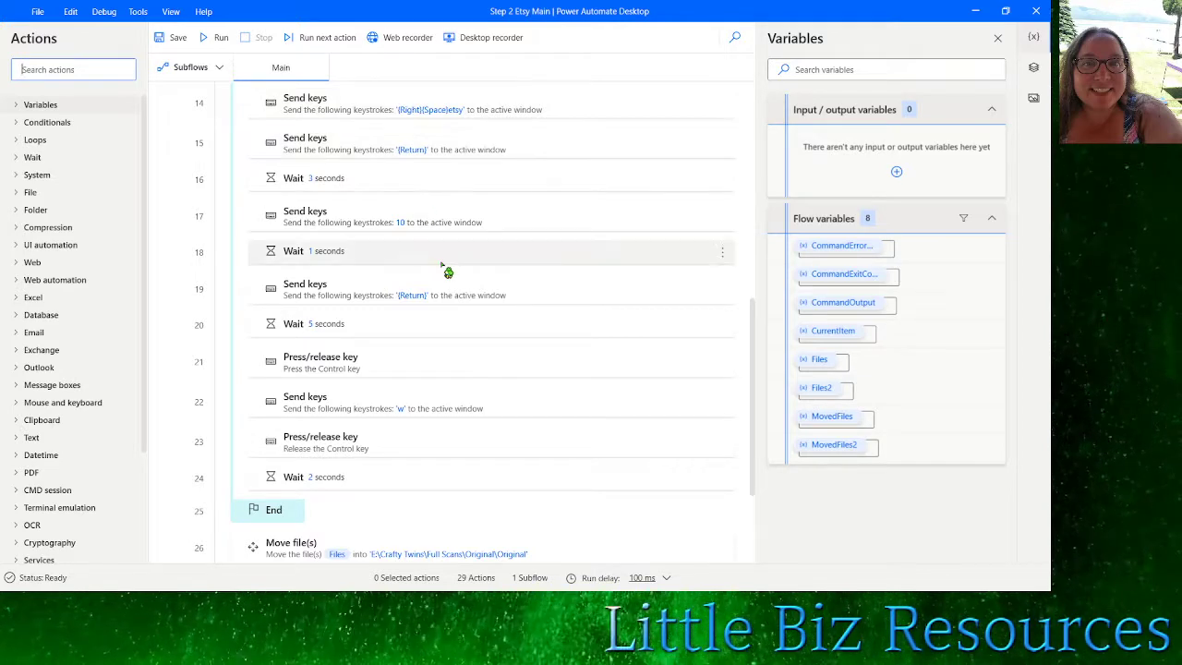
pyautogui.scroll(-2, 447, 271)
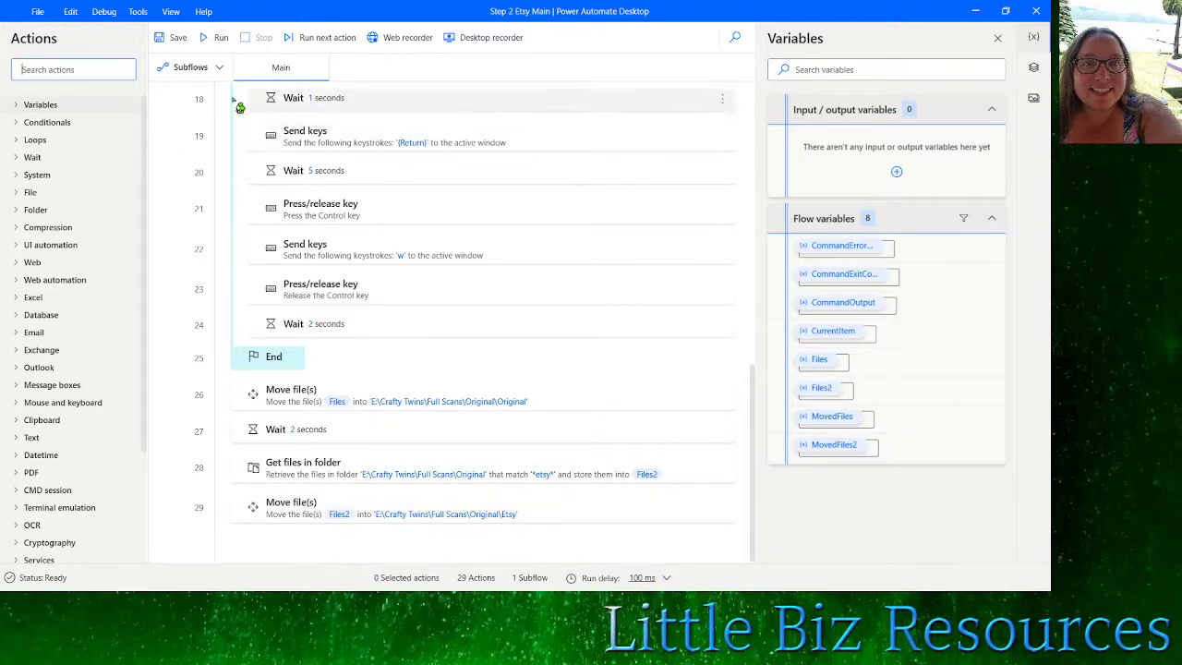
pyautogui.write('1')
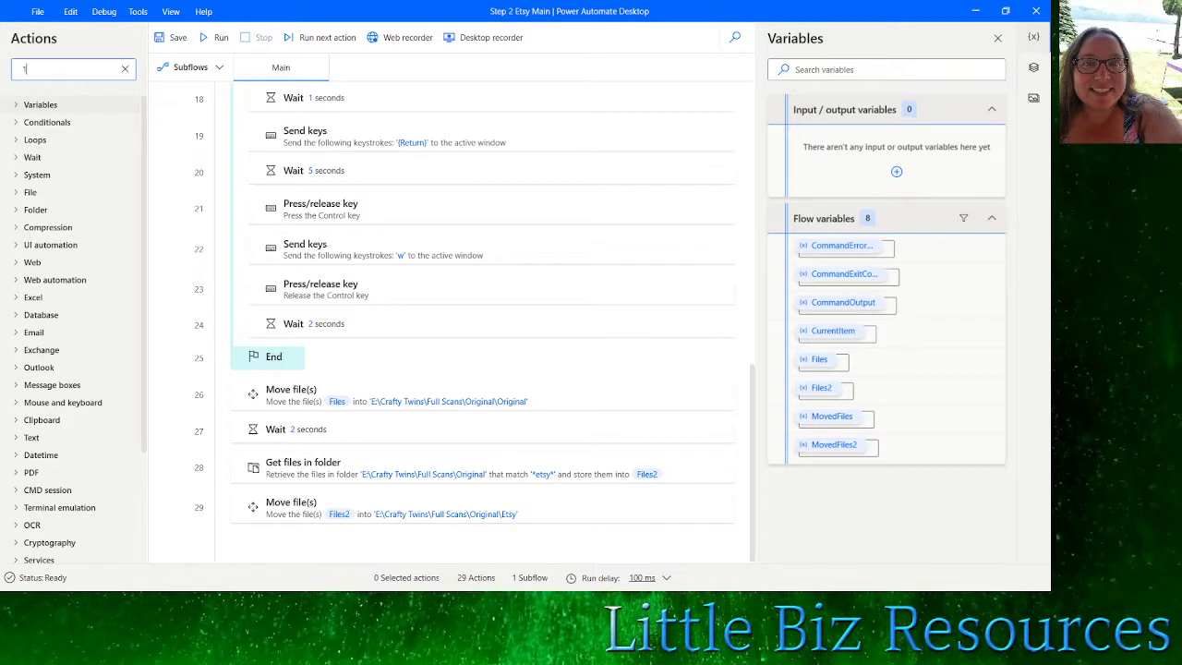